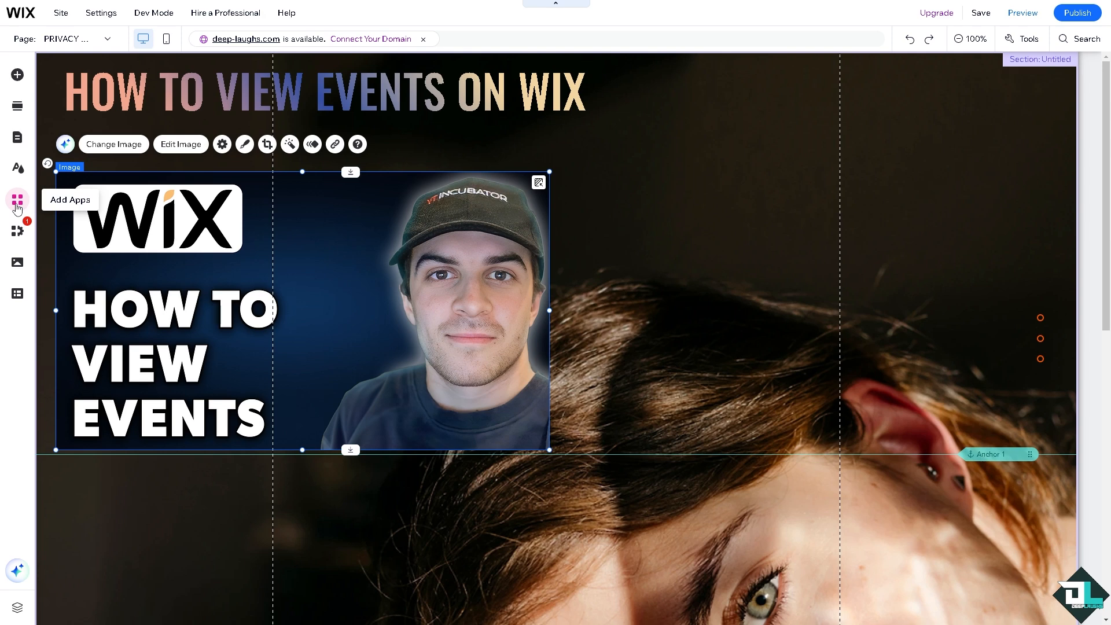
- Find the Wix Events & Tickets app in the app market by searching for "Event" and add it to the site
{"action": "left_click", "coordinate": [17, 207]}
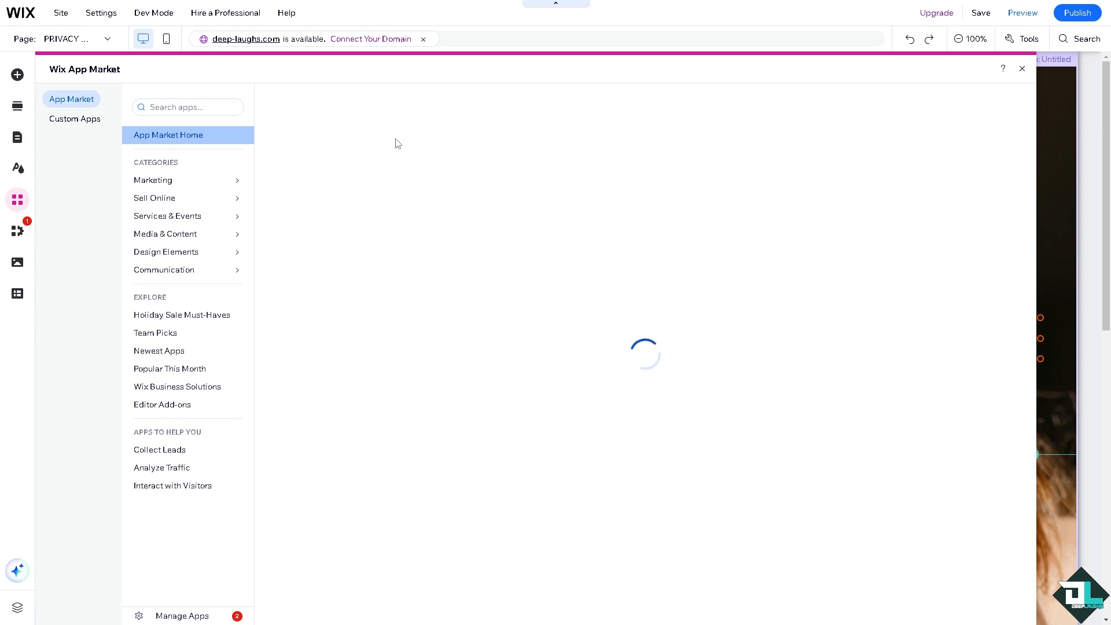
{"action": "left_click", "coordinate": [190, 107]}
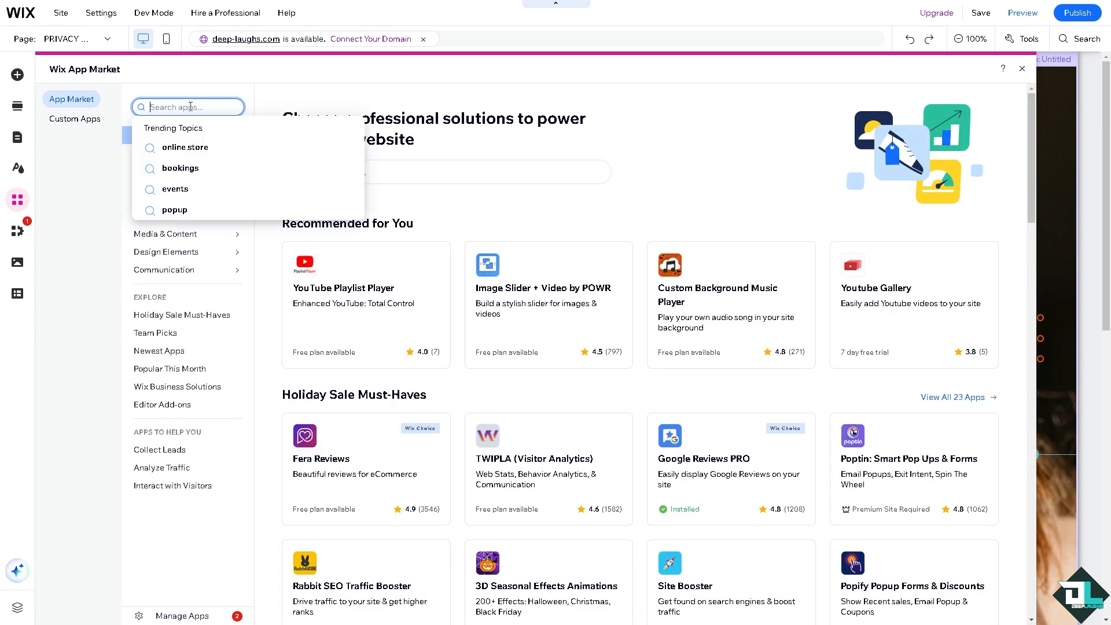
{"action": "type", "text": "Event"}
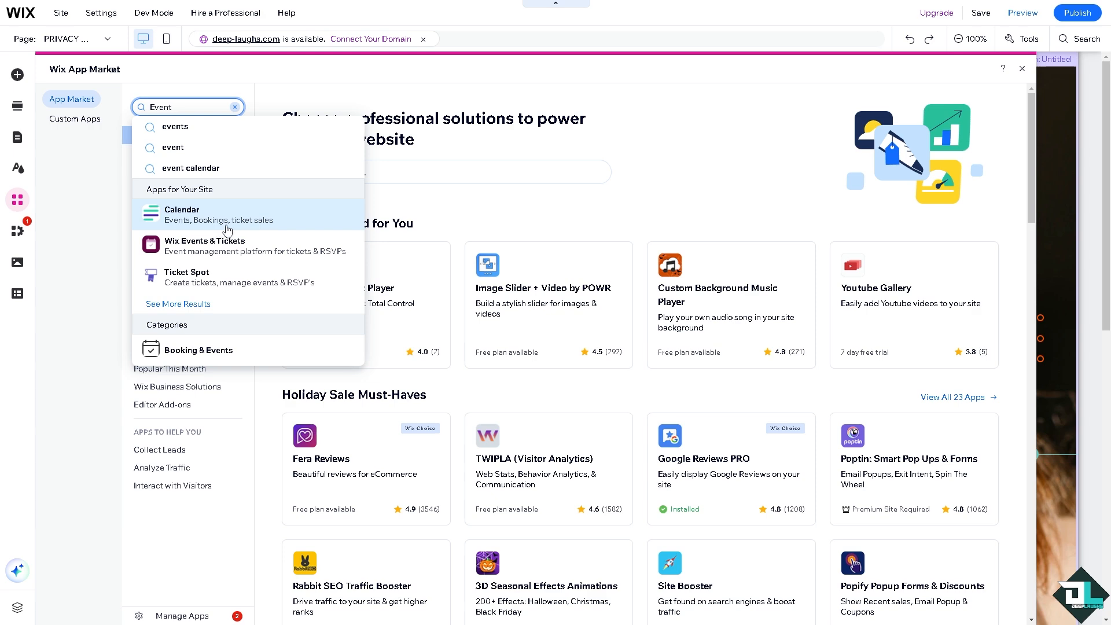
{"action": "left_click", "coordinate": [240, 244]}
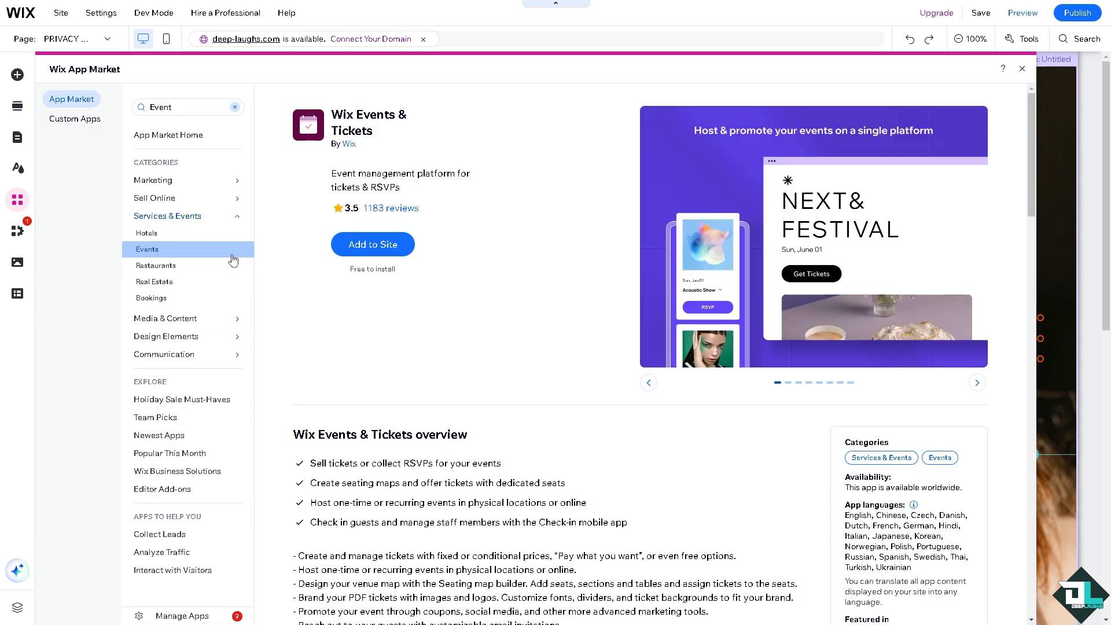
{"action": "left_click", "coordinate": [379, 250]}
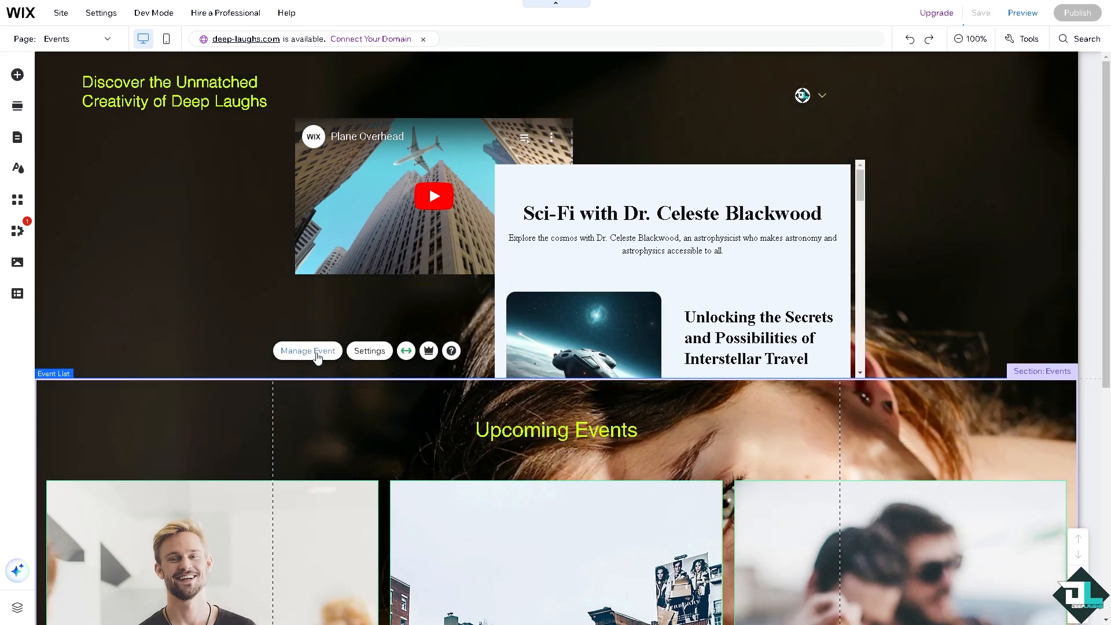
{"action": "left_click", "coordinate": [307, 350]}
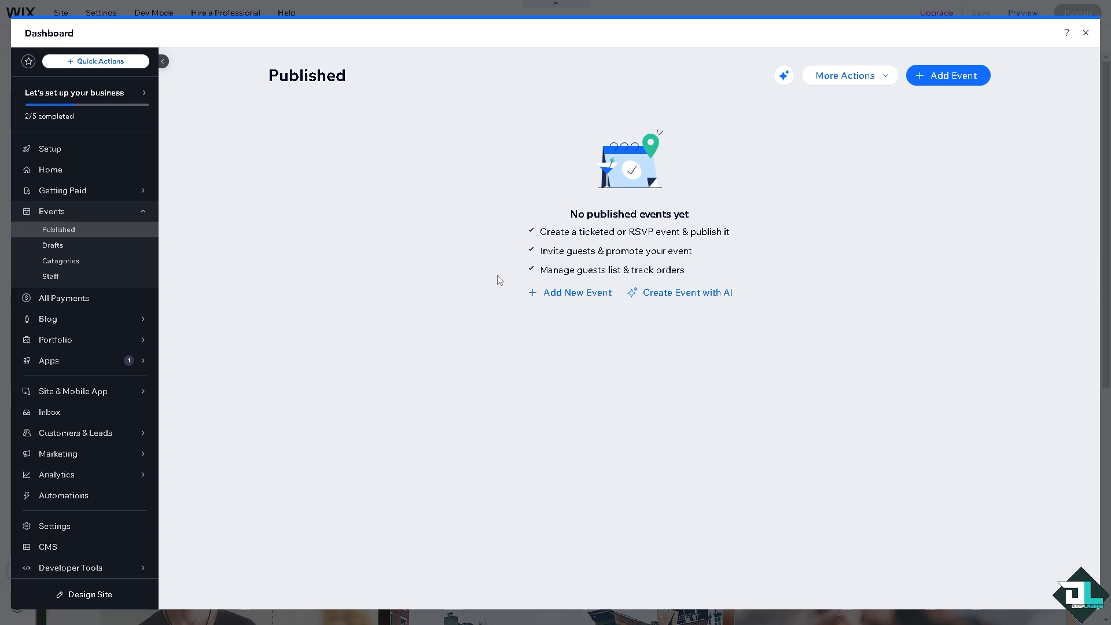
{"action": "left_click", "coordinate": [577, 294]}
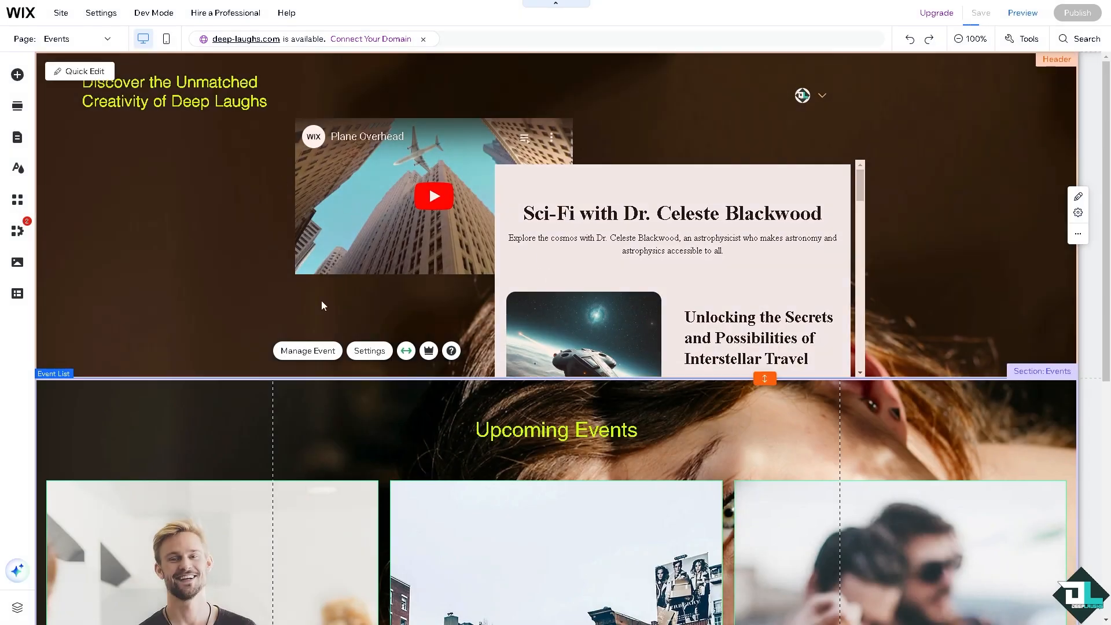
{"action": "scroll", "coordinate": [312, 356], "scroll_direction": "down", "scroll_amount": 5}
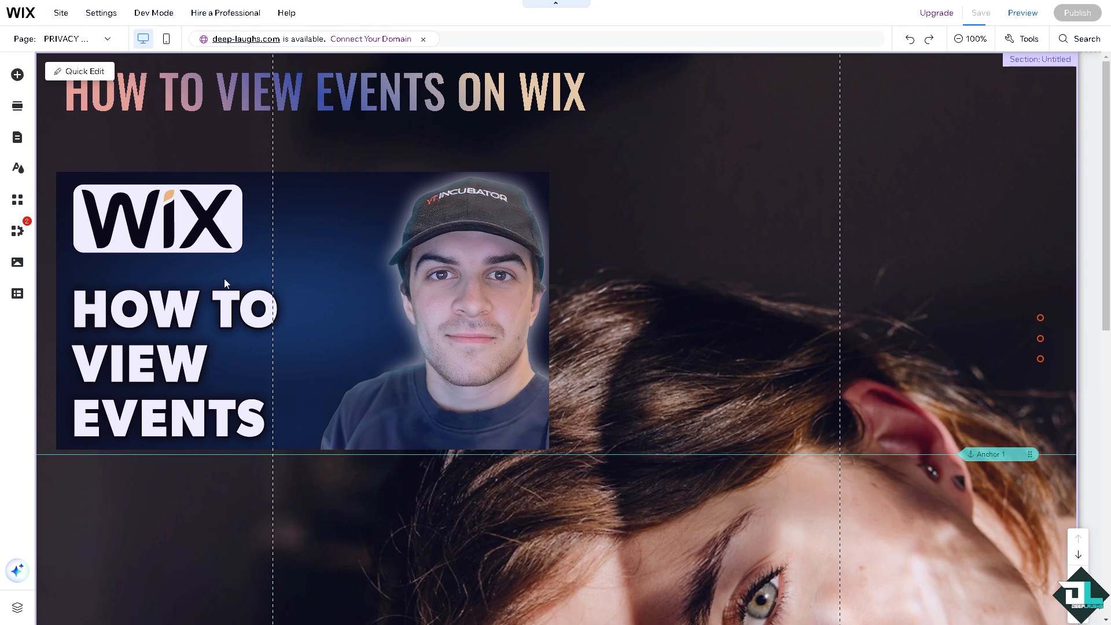
{"action": "scroll", "coordinate": [307, 370], "scroll_direction": "down", "scroll_amount": 8}
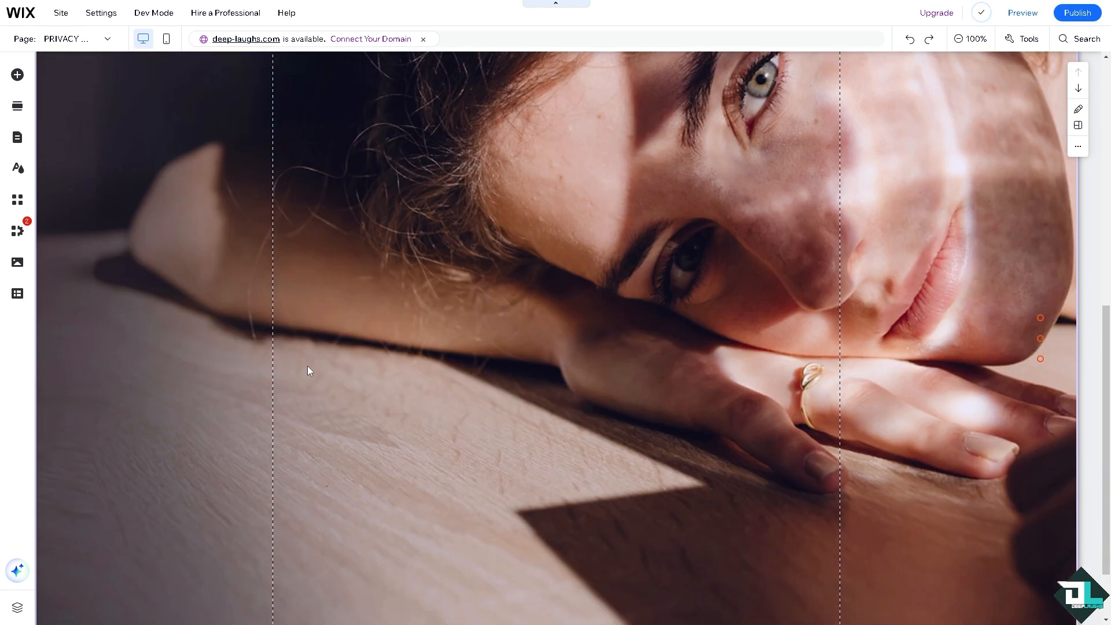
{"action": "scroll", "coordinate": [458, 359], "scroll_direction": "up", "scroll_amount": 8}
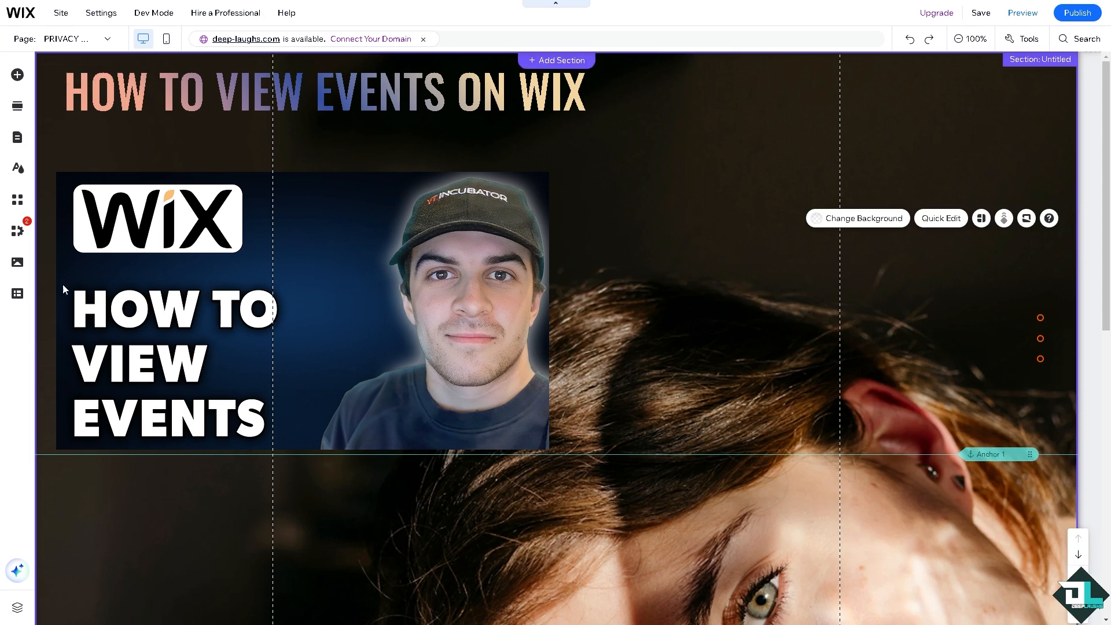
- Start a new event from the Wix Events & Tickets section of the site's business apps
{"action": "left_click", "coordinate": [17, 231]}
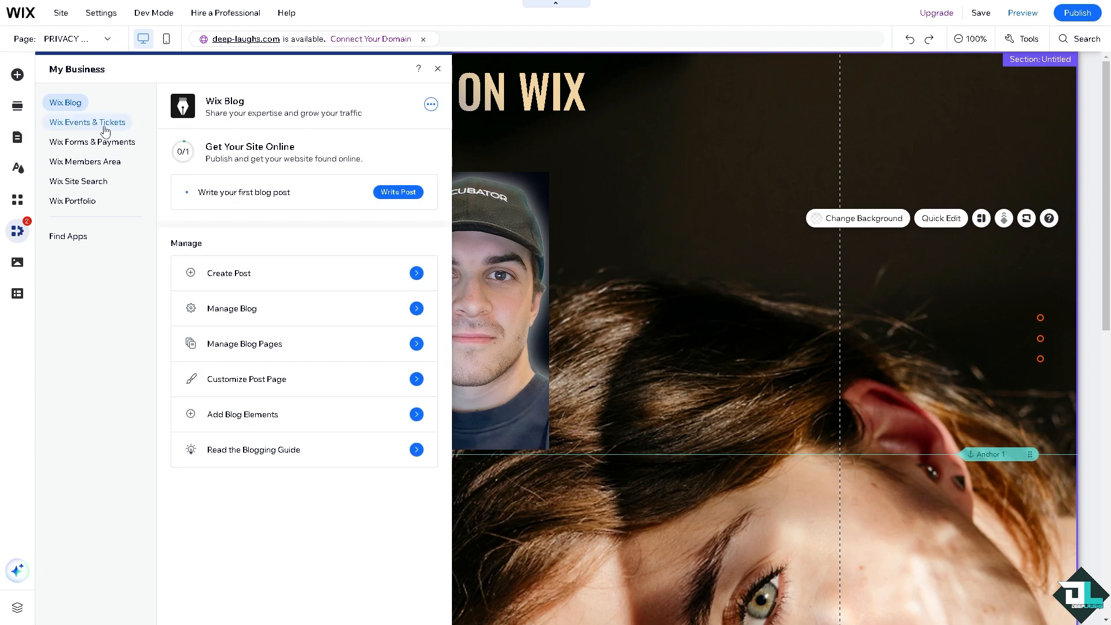
{"action": "left_click", "coordinate": [107, 127]}
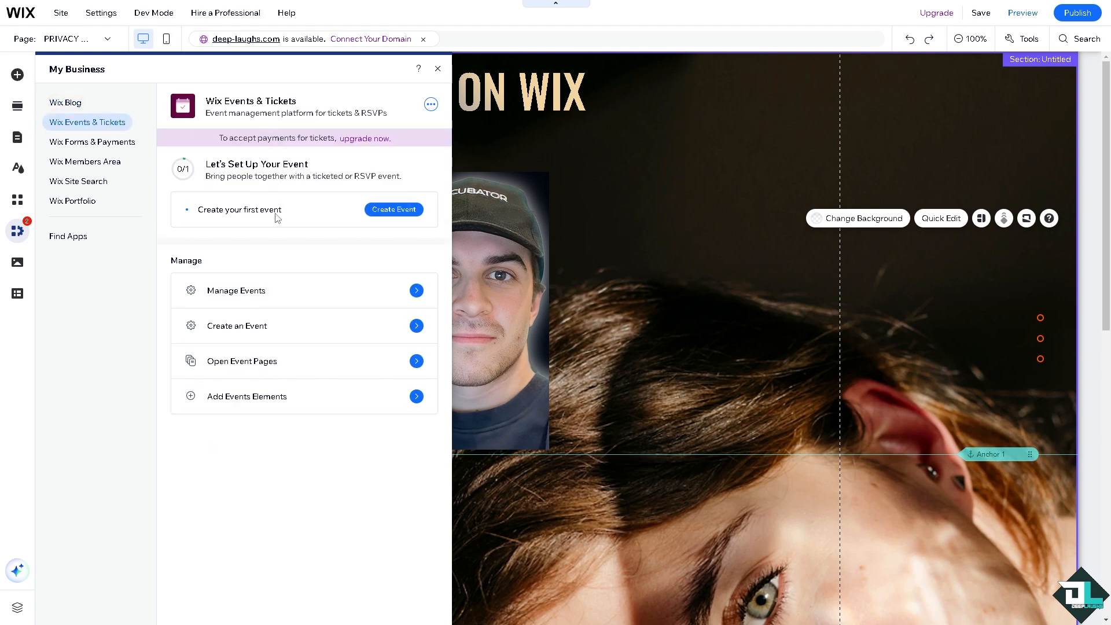
{"action": "left_click", "coordinate": [381, 212]}
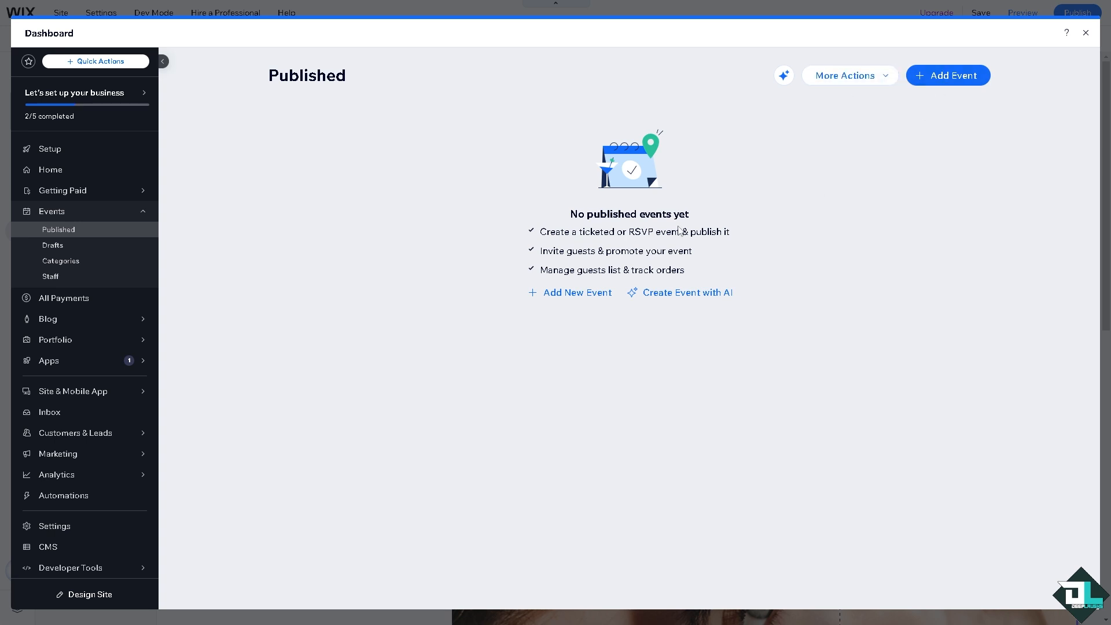
{"action": "left_click", "coordinate": [568, 293]}
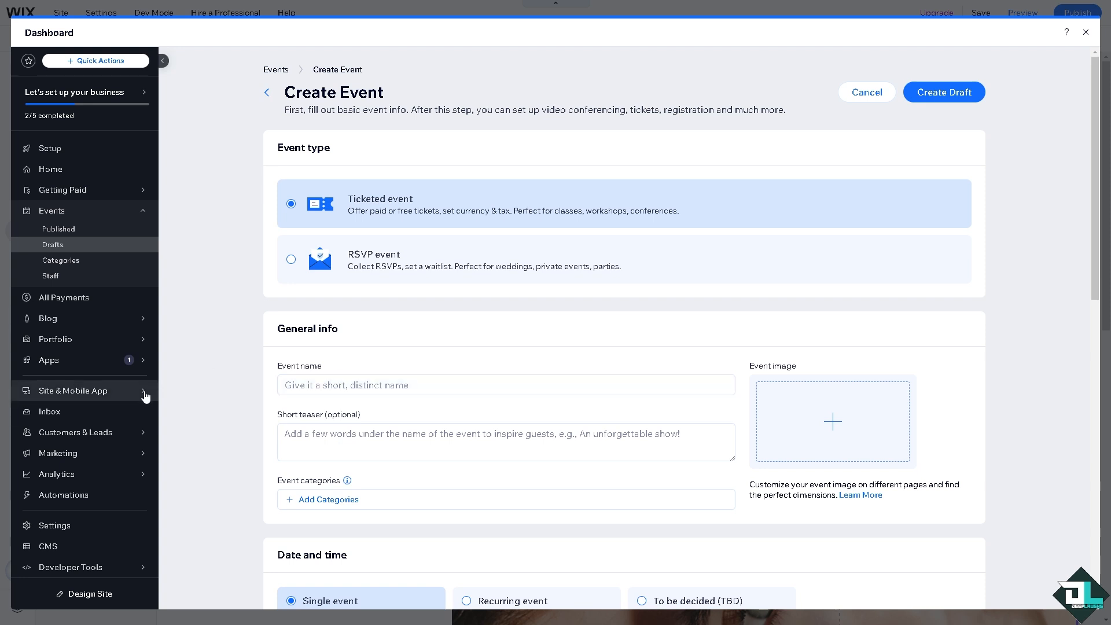
- Enter "How to View Events on Wix" as both the short teaser and the event name
{"action": "left_click", "coordinate": [348, 441]}
{"action": "type", "text": "How to View Events on Wix"}
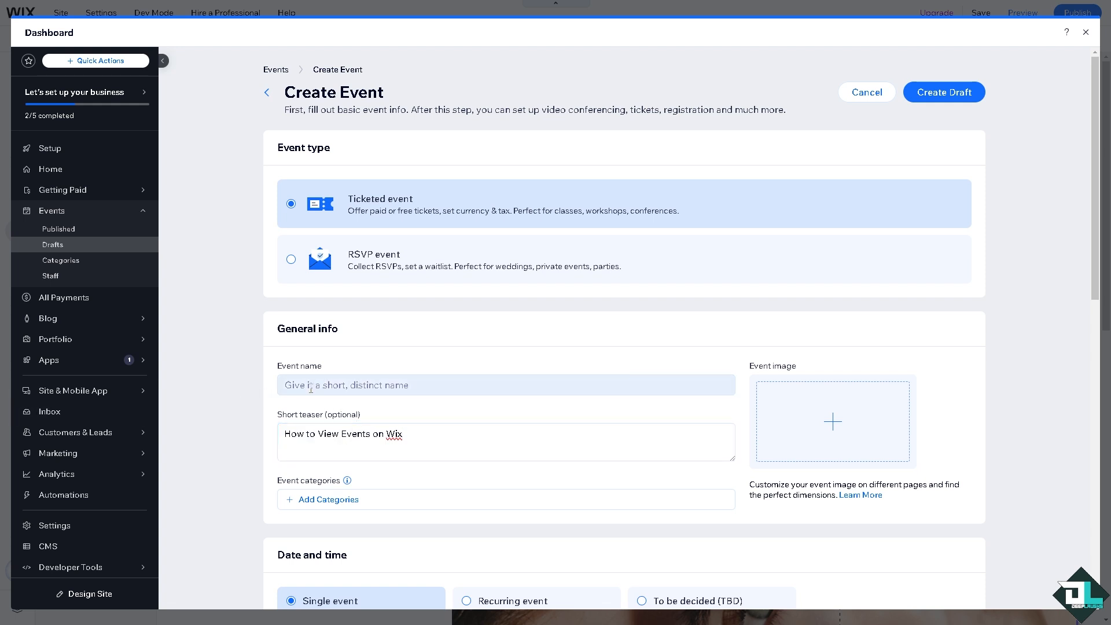
{"action": "left_click", "coordinate": [314, 382]}
{"action": "left_click", "coordinate": [314, 384]}
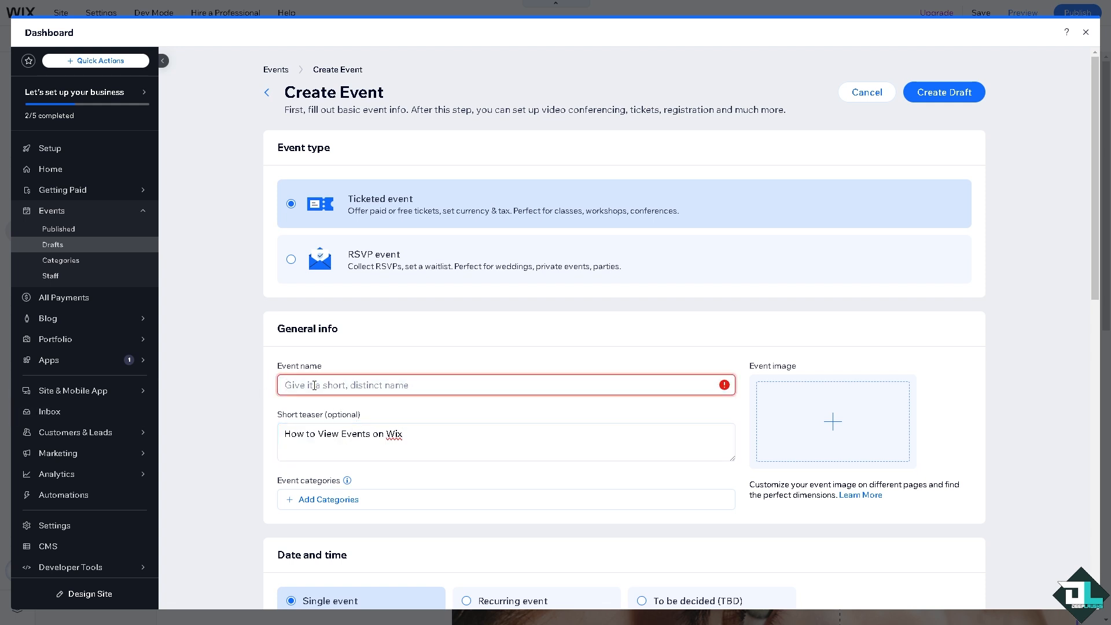
{"action": "type", "text": "How to View Events on Wix"}
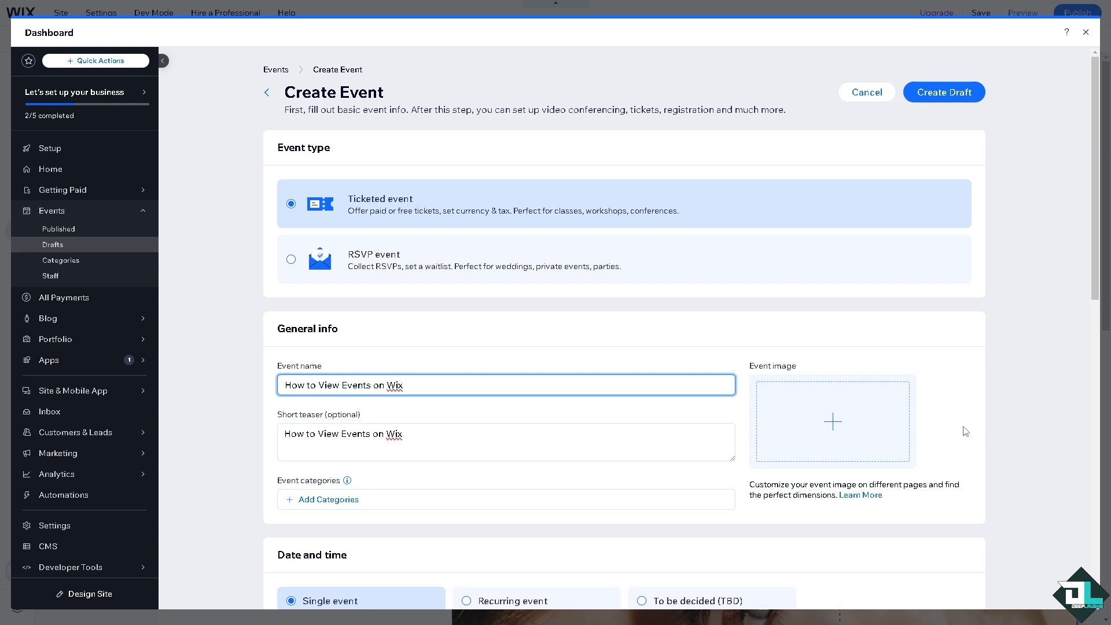
- Set the event image to the "How to View Events" picture from the site files
{"action": "left_click", "coordinate": [846, 417]}
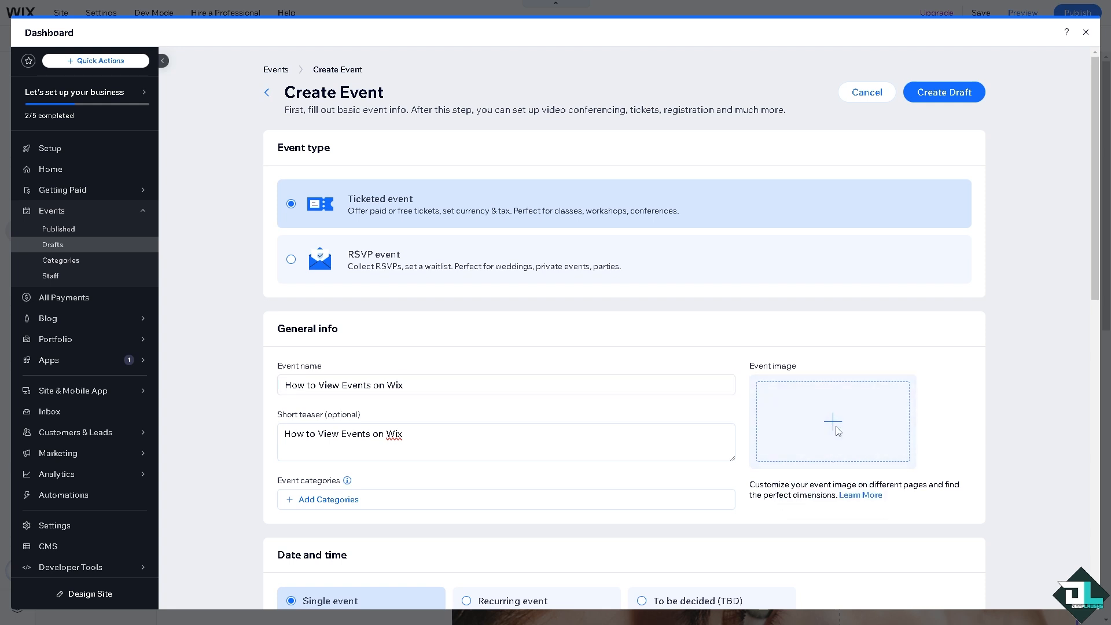
{"action": "left_click", "coordinate": [832, 429]}
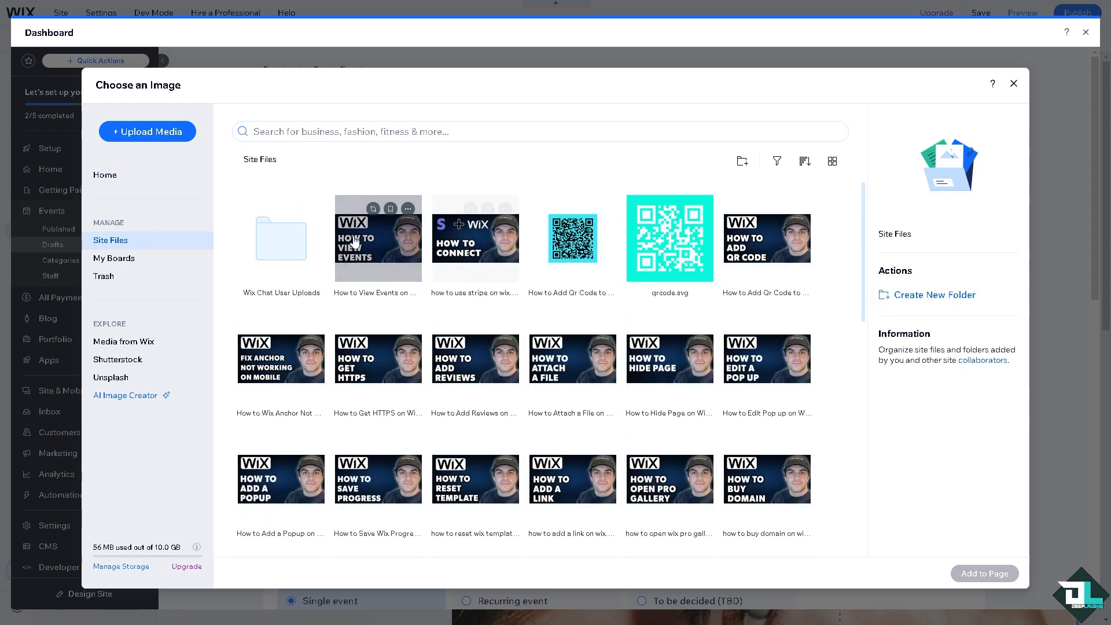
{"action": "left_click", "coordinate": [355, 241]}
{"action": "left_click", "coordinate": [982, 573]}
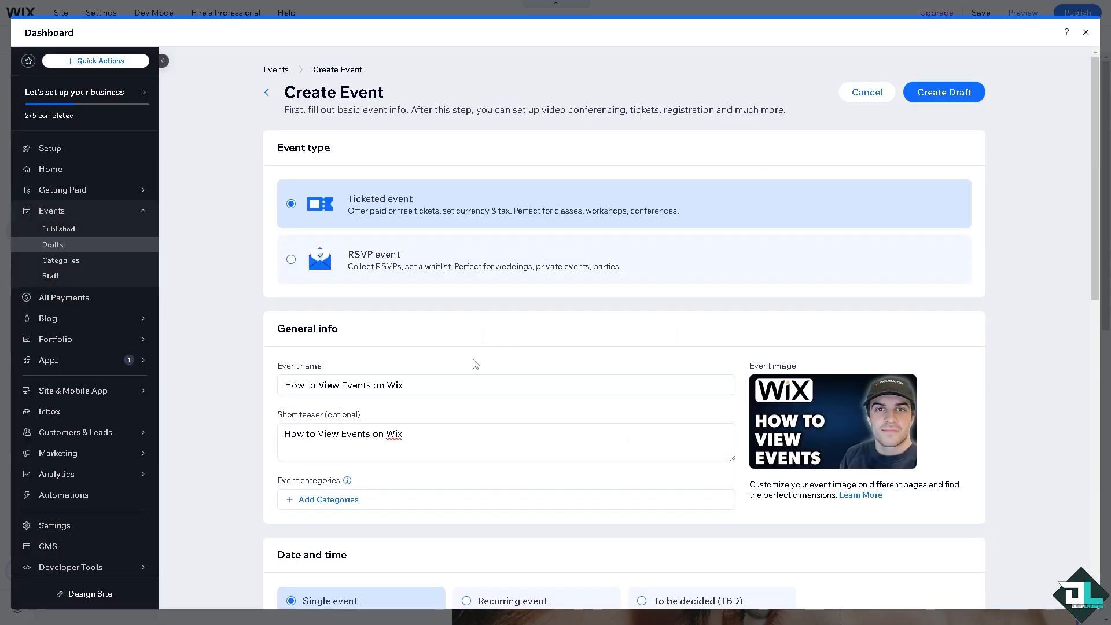
- Try to add an event category named "How to View Events on Wix"
{"action": "scroll", "coordinate": [462, 381], "scroll_direction": "down", "scroll_amount": 1}
{"action": "scroll", "coordinate": [463, 386], "scroll_direction": "down", "scroll_amount": 1}
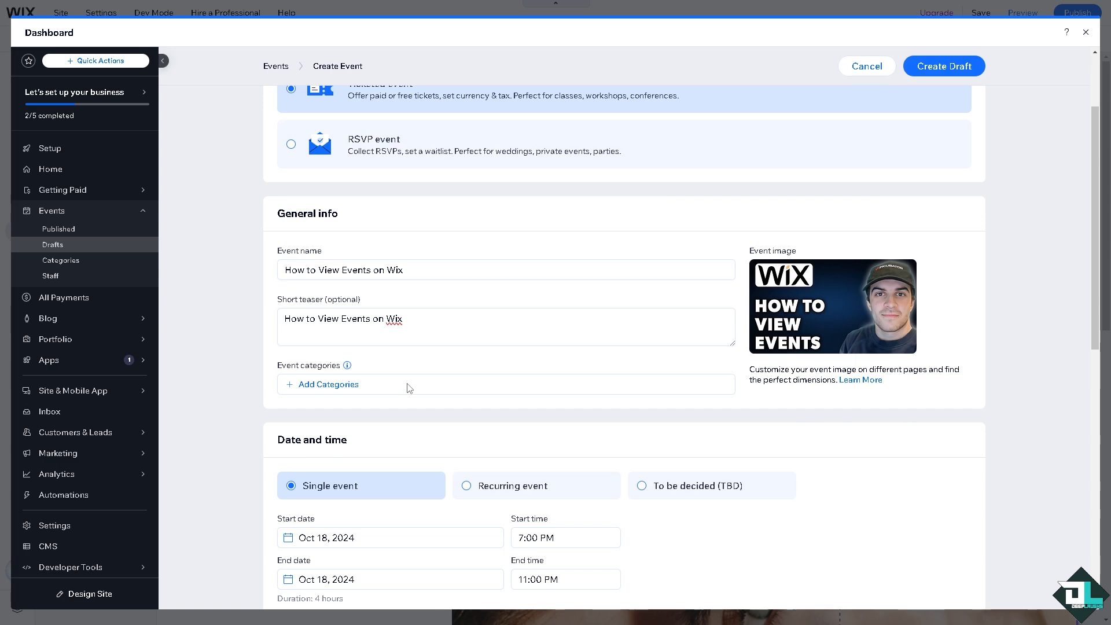
{"action": "left_click", "coordinate": [342, 387]}
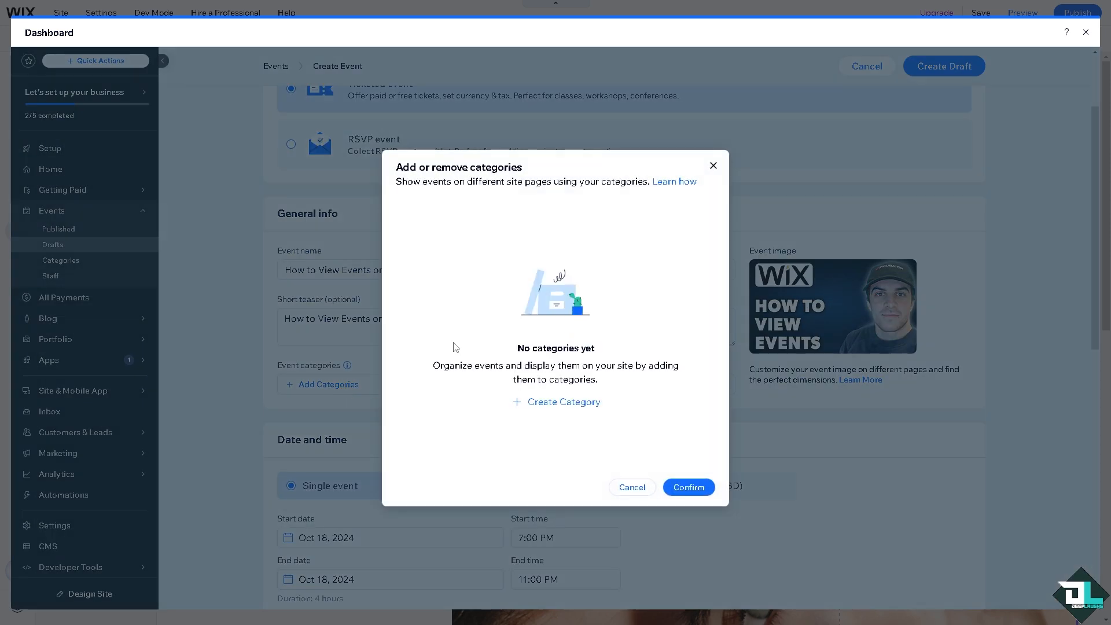
{"action": "left_click", "coordinate": [564, 403]}
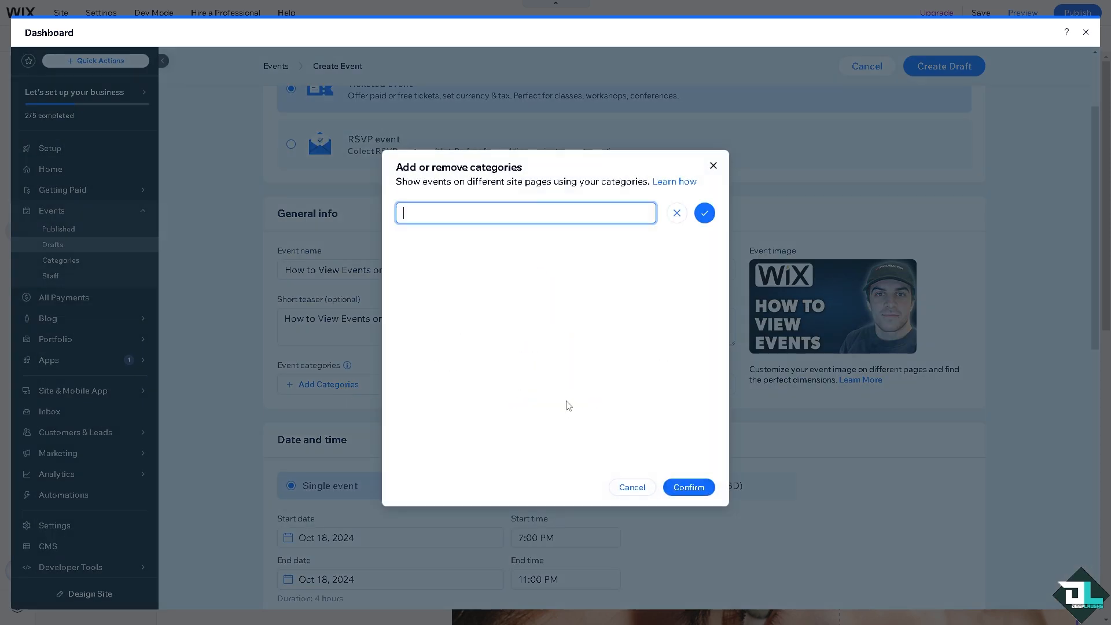
{"action": "type", "text": "How to View Events on Wix"}
{"action": "left_click", "coordinate": [699, 488]}
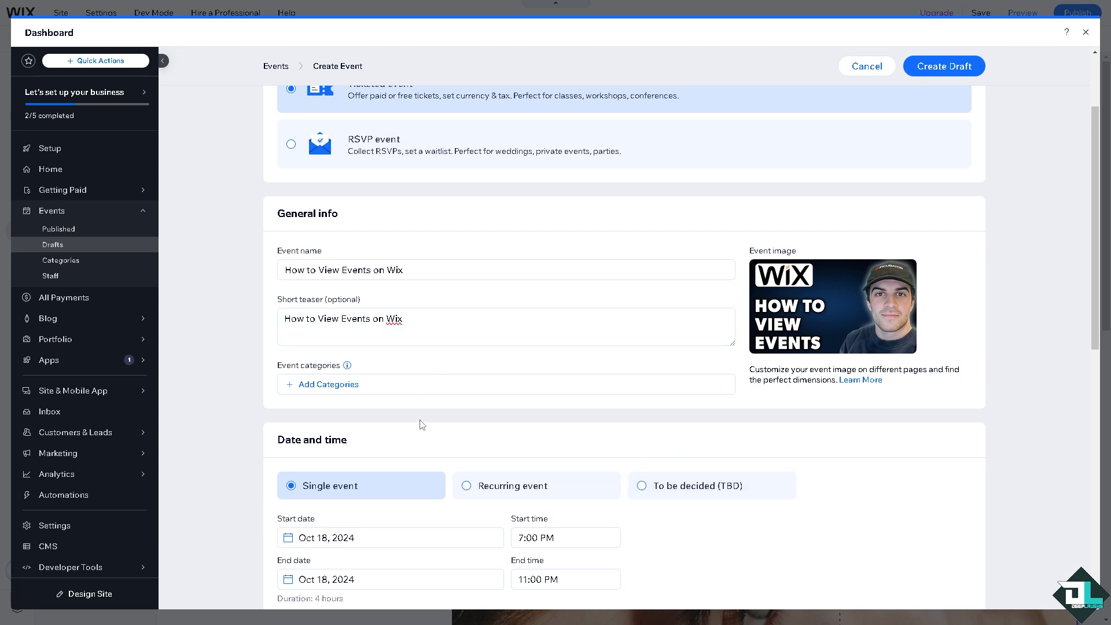
- Set the event's start date to Oct 6, 2024 and its end date to Oct 9, 2024
{"action": "scroll", "coordinate": [611, 368], "scroll_direction": "down", "scroll_amount": 6}
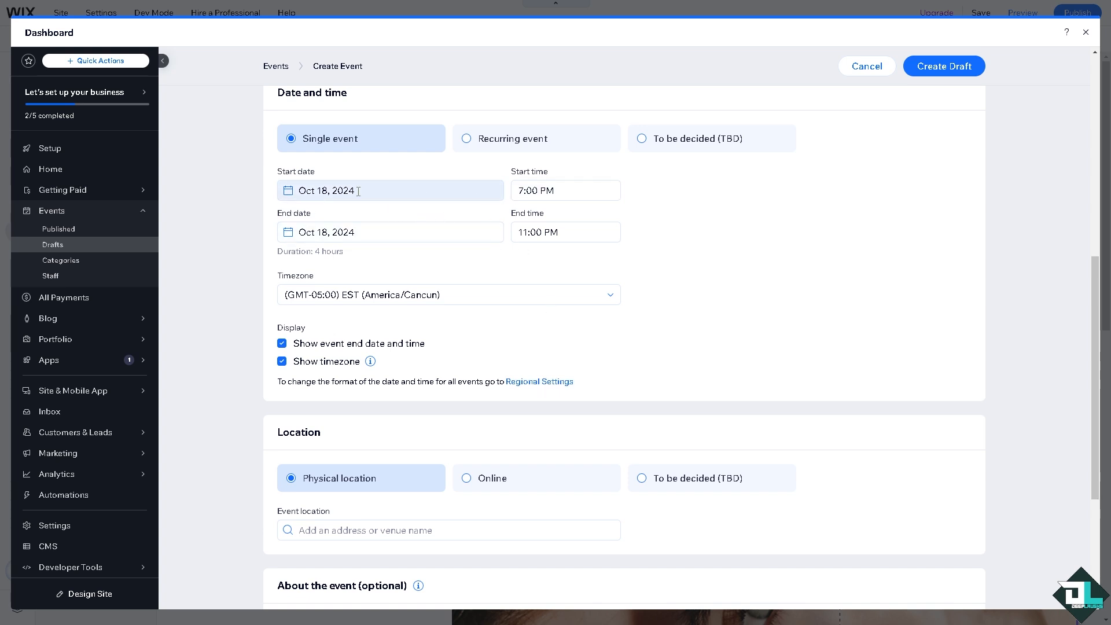
{"action": "left_click", "coordinate": [328, 191]}
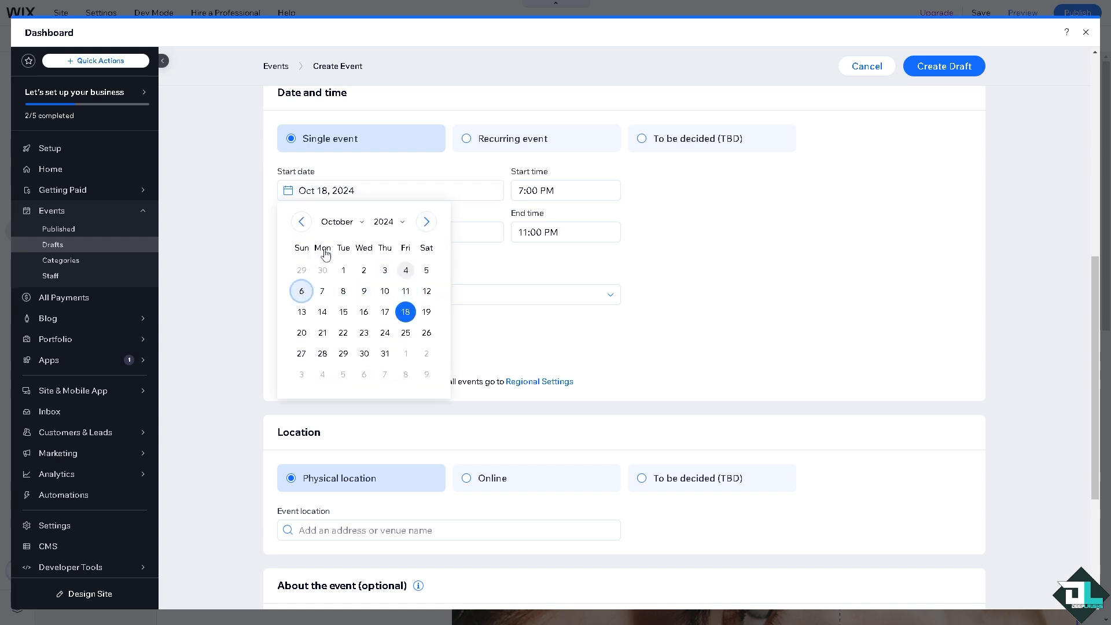
{"action": "left_click", "coordinate": [301, 291]}
{"action": "left_click", "coordinate": [335, 232]}
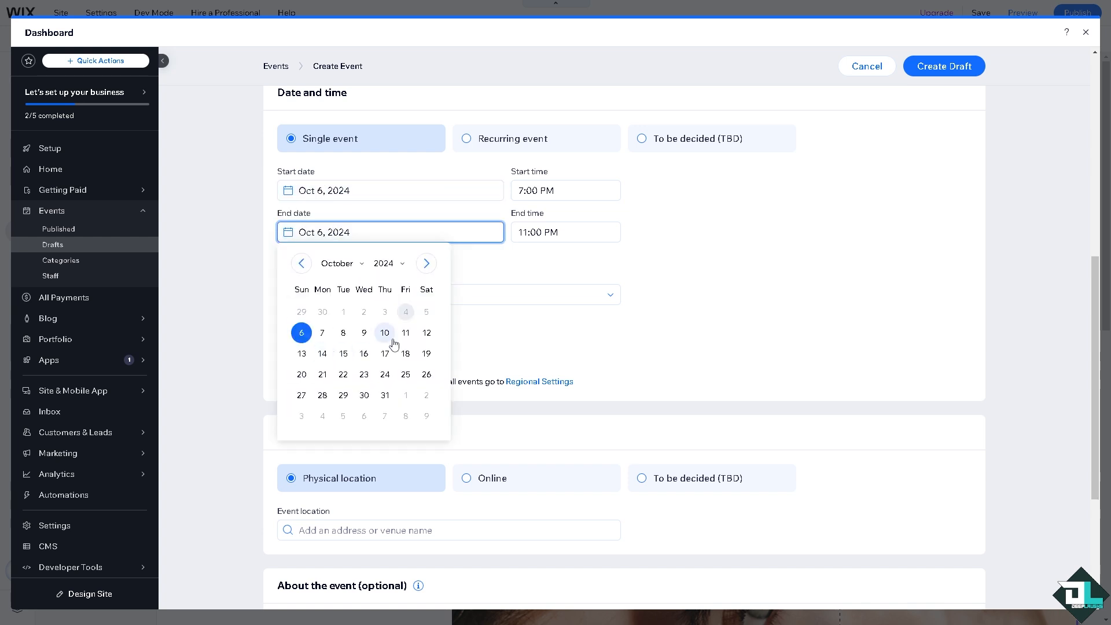
{"action": "left_click", "coordinate": [364, 333]}
- Set the event's start time to 6:00 PM and its end time to 9:00 PM
{"action": "left_click", "coordinate": [524, 191]}
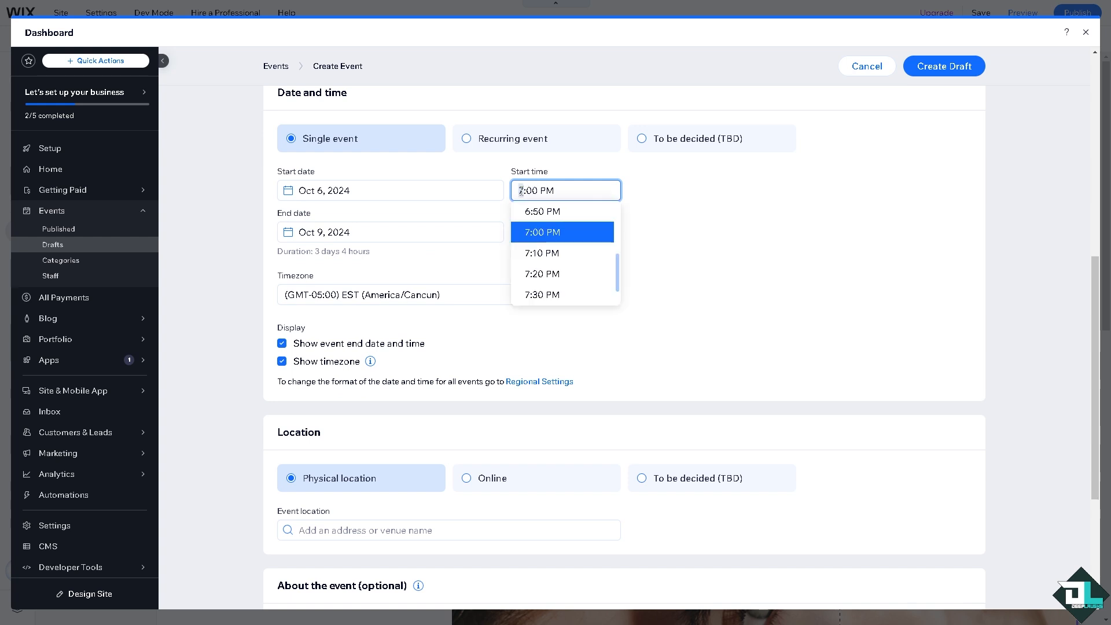
{"action": "type", "text": "6"}
{"action": "left_click", "coordinate": [588, 216]}
{"action": "left_click", "coordinate": [528, 232]}
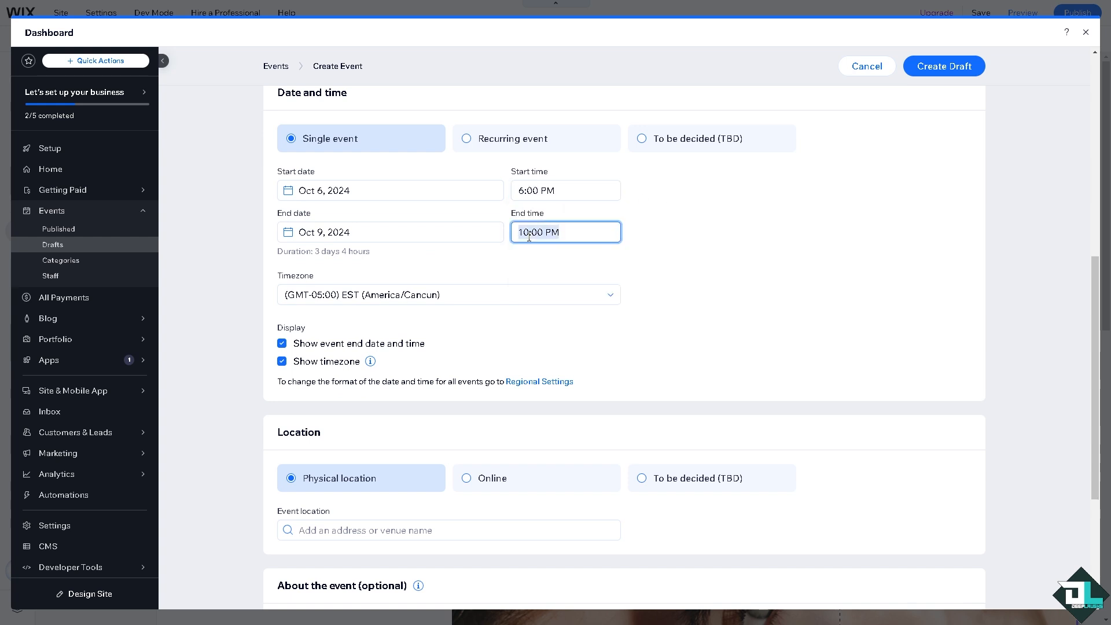
{"action": "scroll", "coordinate": [547, 267], "scroll_direction": "up", "scroll_amount": 3}
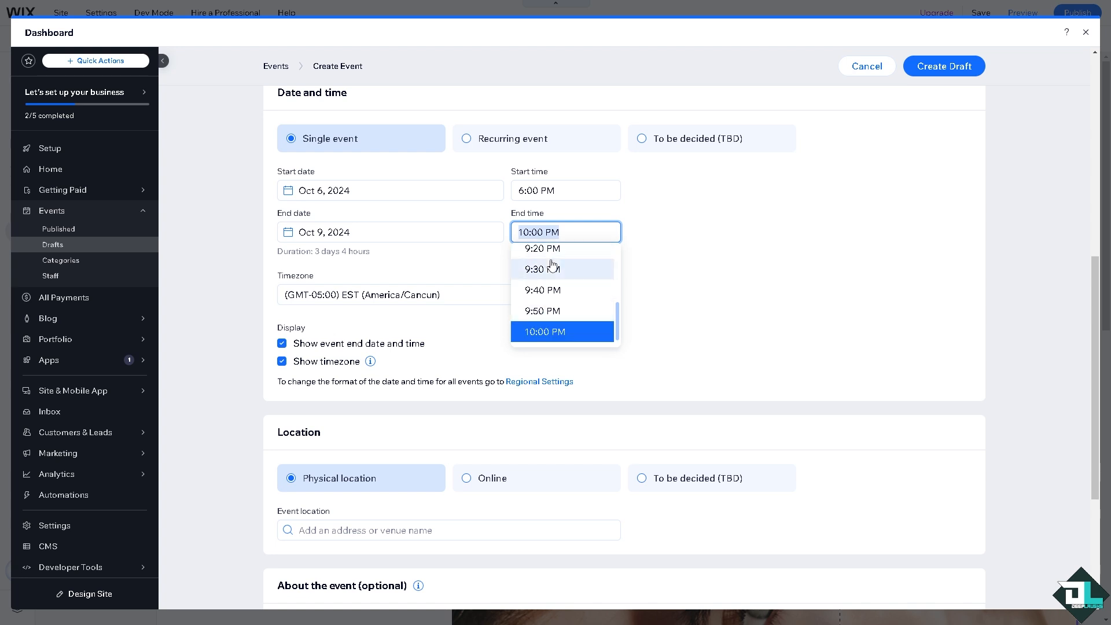
{"action": "scroll", "coordinate": [549, 289], "scroll_direction": "down", "scroll_amount": 1}
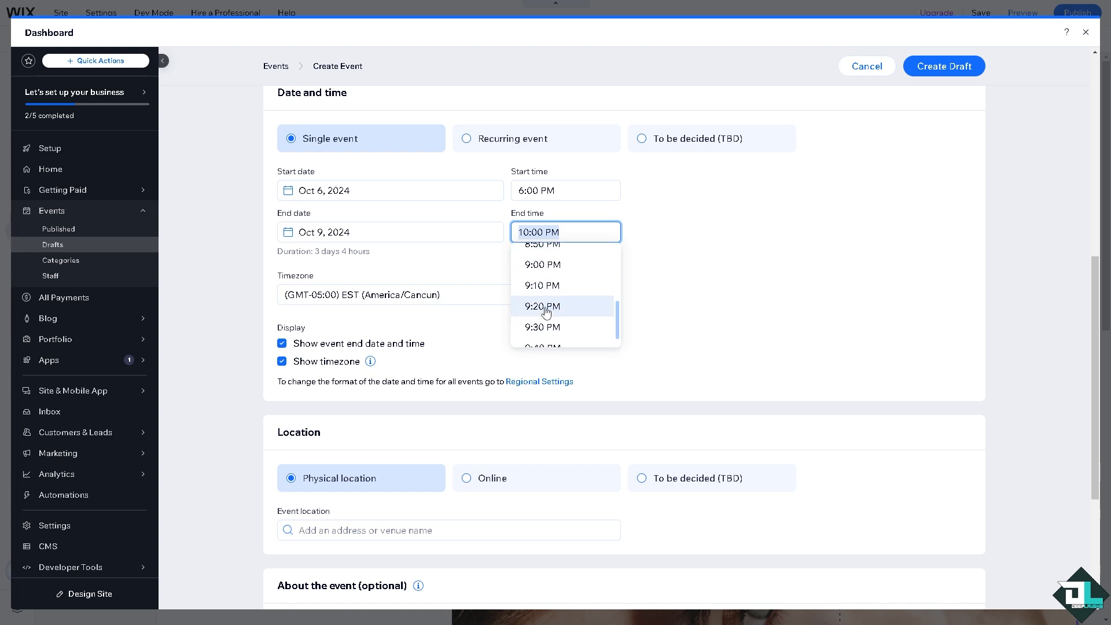
{"action": "left_click", "coordinate": [547, 264]}
- Set the event's location type to "To be decided (TBD)"
{"action": "scroll", "coordinate": [505, 418], "scroll_direction": "down", "scroll_amount": 2}
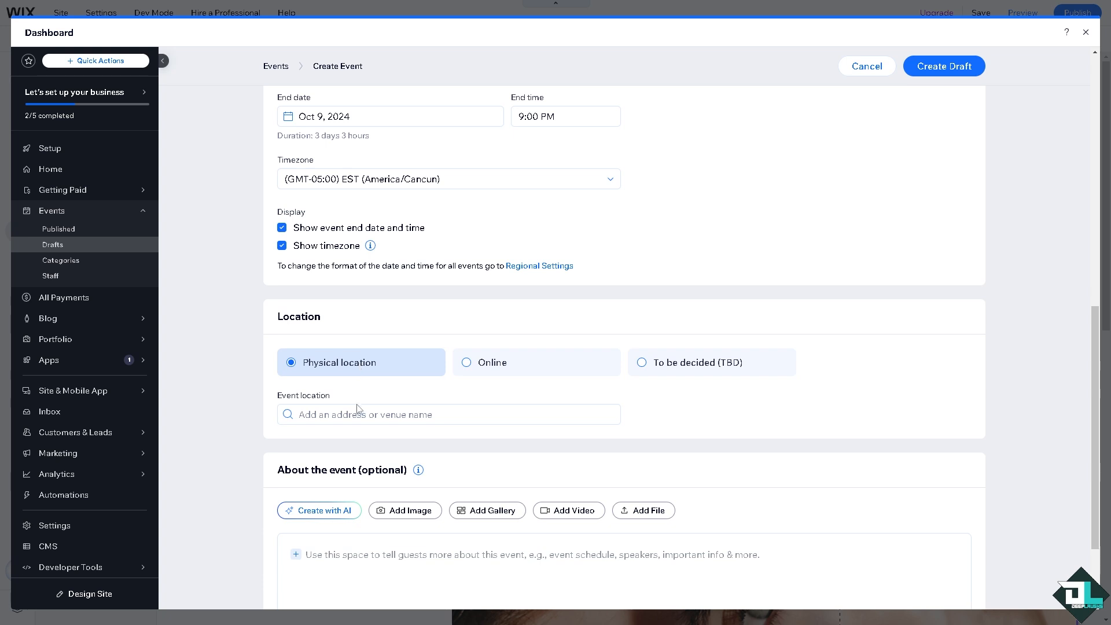
{"action": "left_click", "coordinate": [471, 368]}
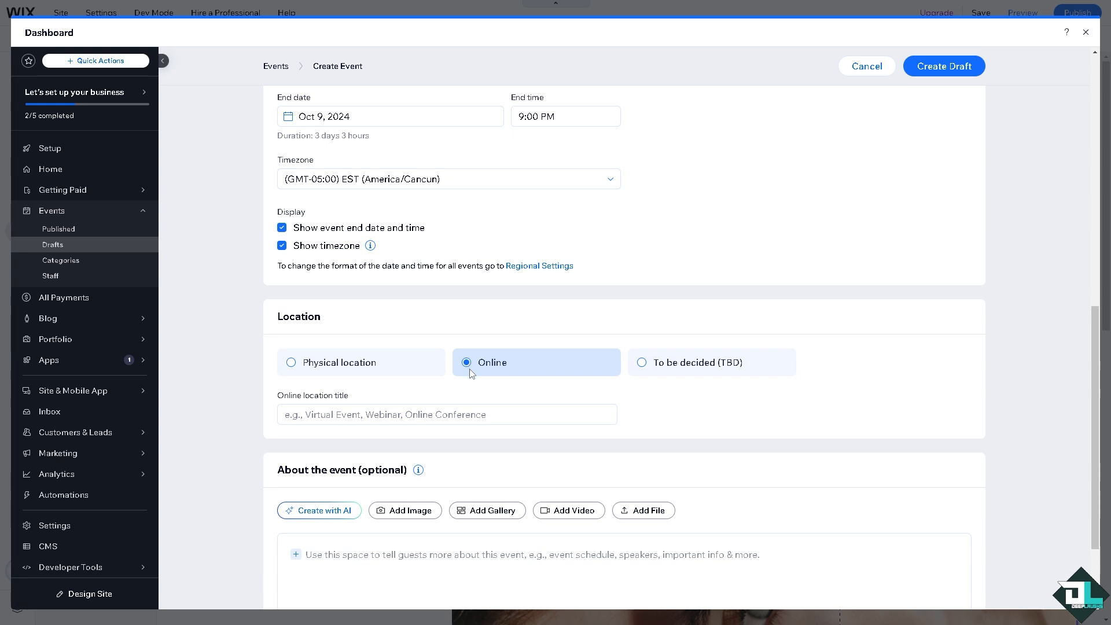
{"action": "left_click", "coordinate": [642, 362]}
- Enter "How to View Events on Wix" as the description about the event
{"action": "scroll", "coordinate": [324, 440], "scroll_direction": "down", "scroll_amount": 2}
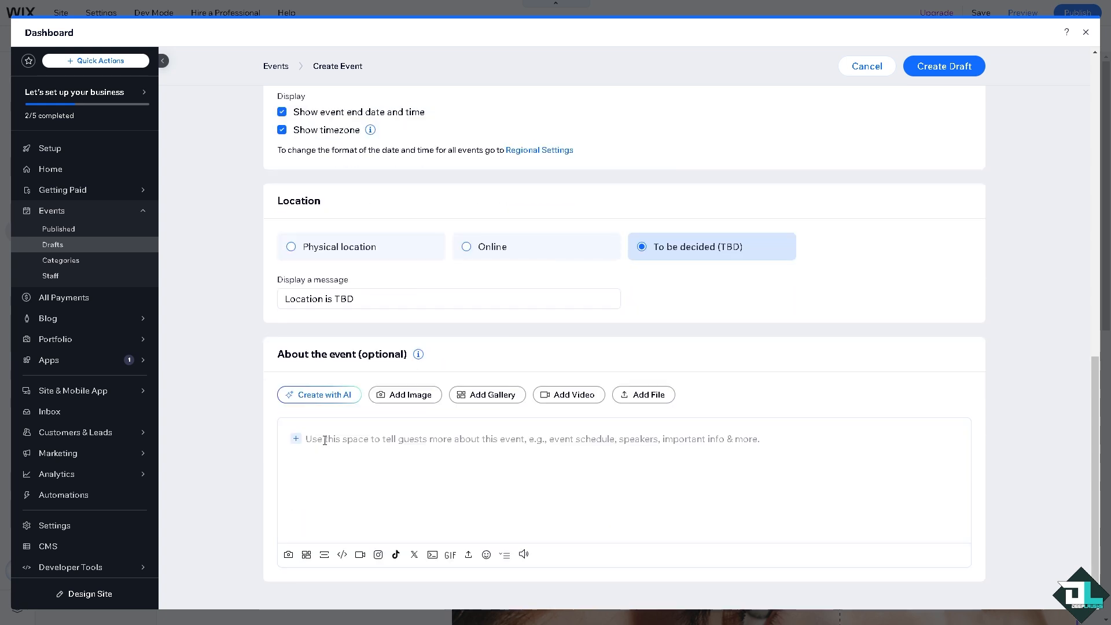
{"action": "left_click", "coordinate": [338, 443]}
{"action": "type", "text": "How to View Events on Wix"}
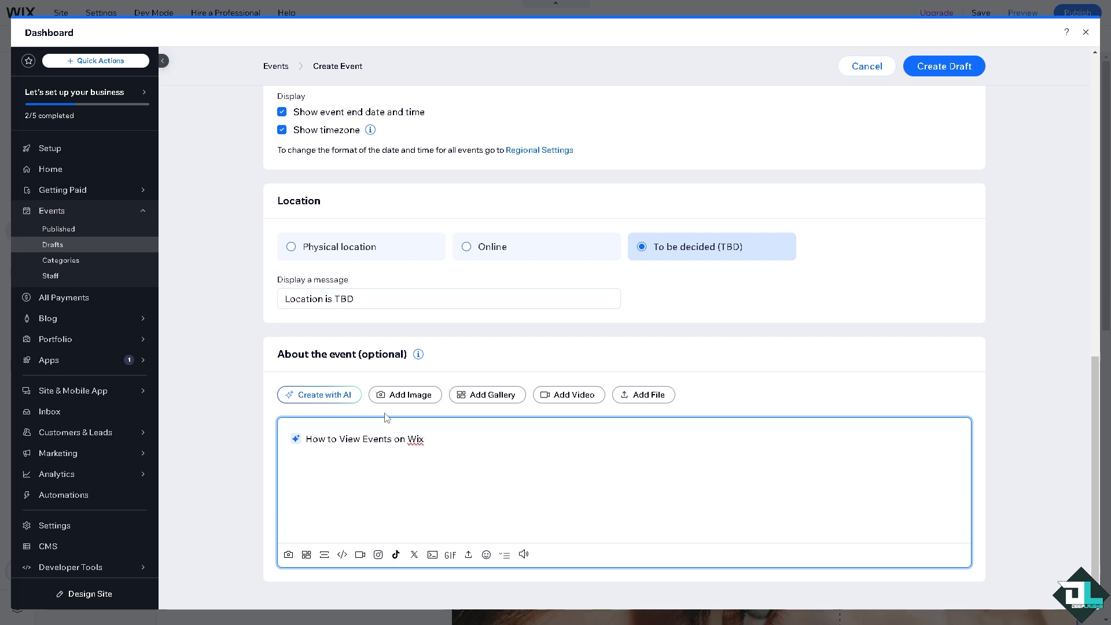
- Insert the "How to View Events" Wix thumbnail from the site files into the event description
{"action": "left_click", "coordinate": [408, 396]}
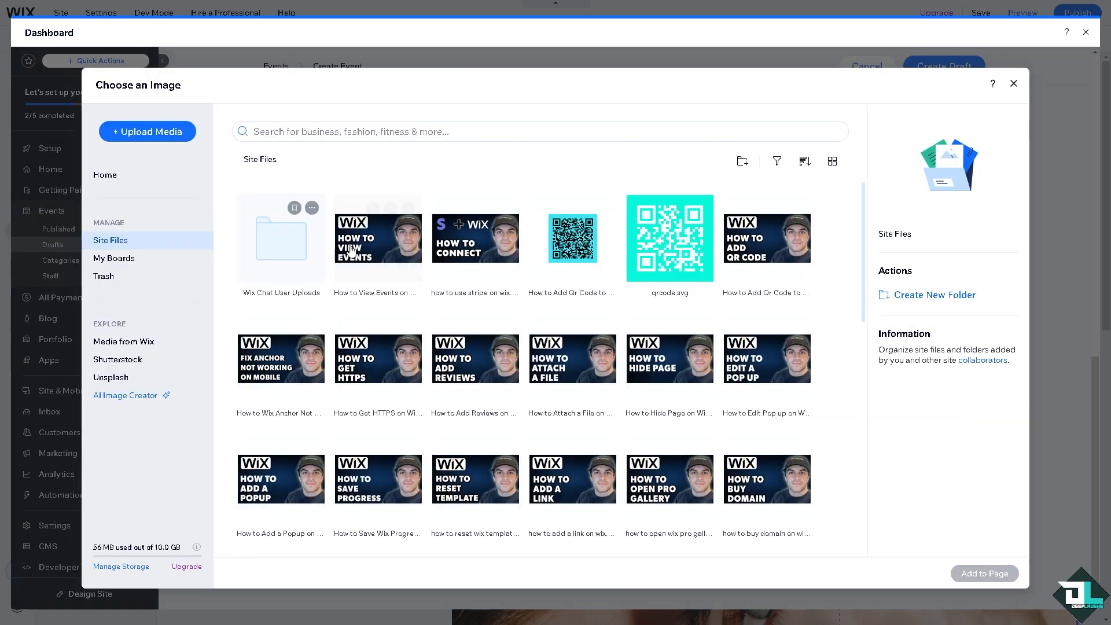
{"action": "left_click", "coordinate": [352, 250]}
{"action": "left_click", "coordinate": [977, 574]}
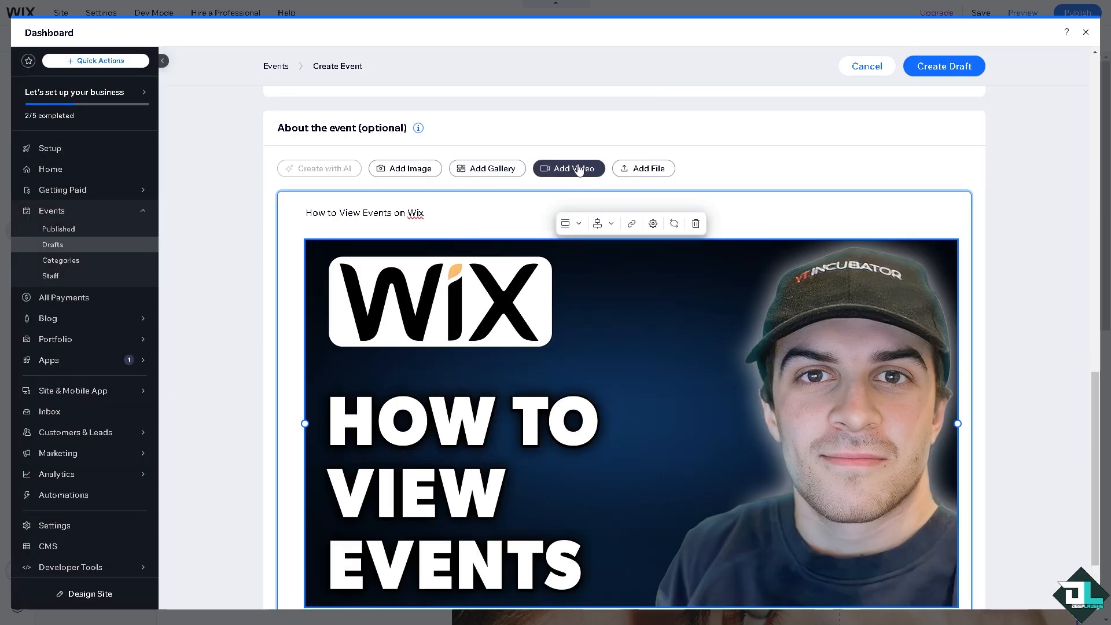
- Create the draft of the "How to View Events on Wix" event and publish it
{"action": "scroll", "coordinate": [598, 370], "scroll_direction": "down", "scroll_amount": 2}
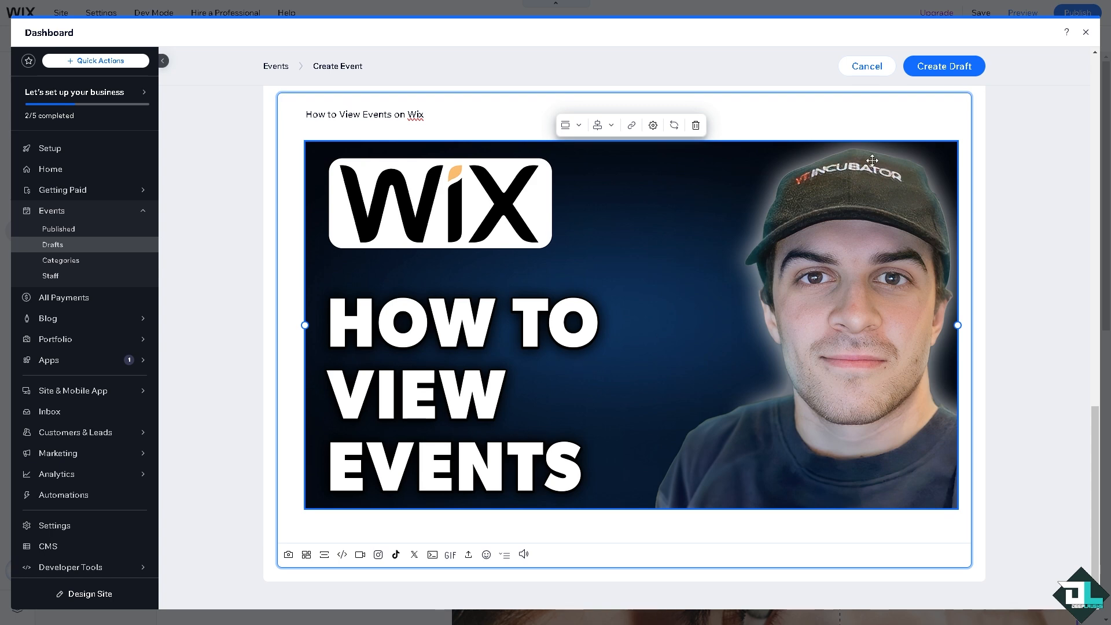
{"action": "left_click", "coordinate": [941, 69]}
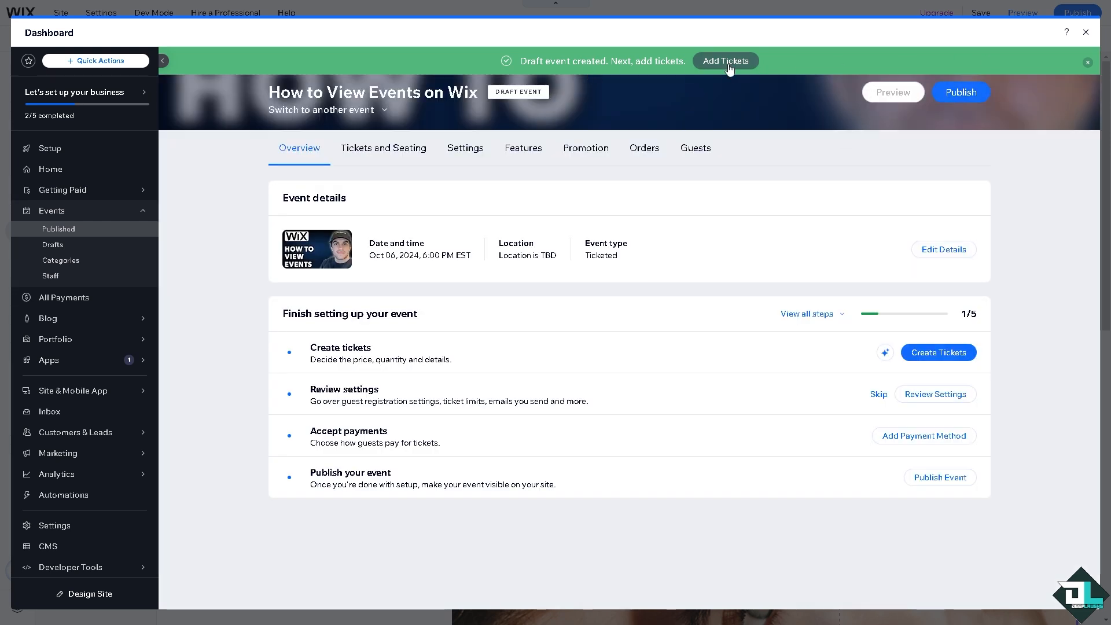
{"action": "left_click", "coordinate": [969, 100]}
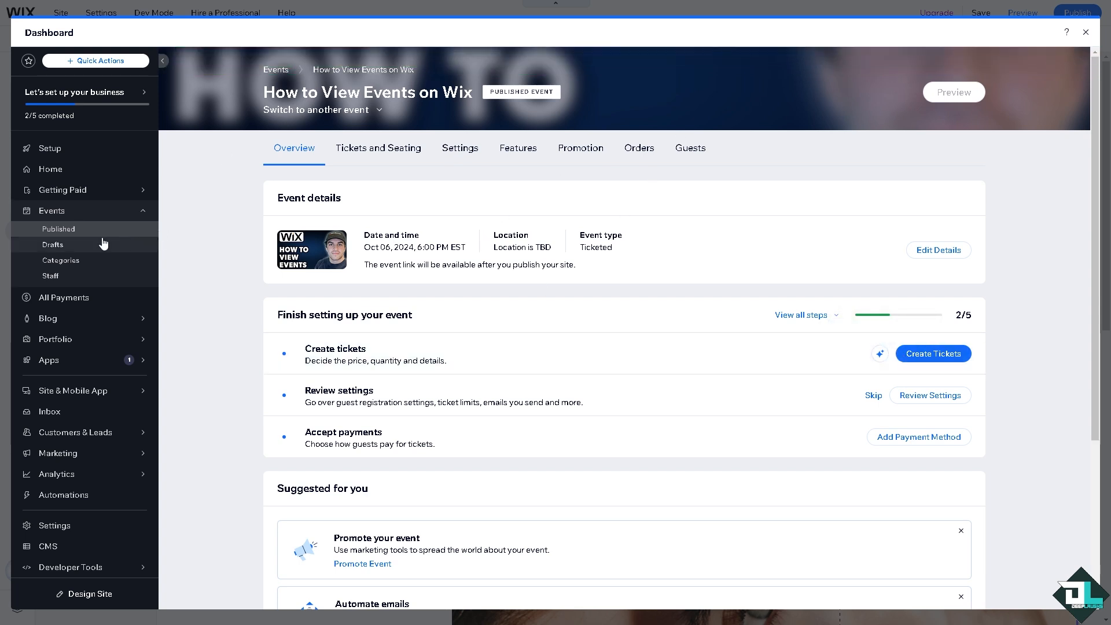
- View the list of published events and the list of event drafts
{"action": "left_click", "coordinate": [65, 216]}
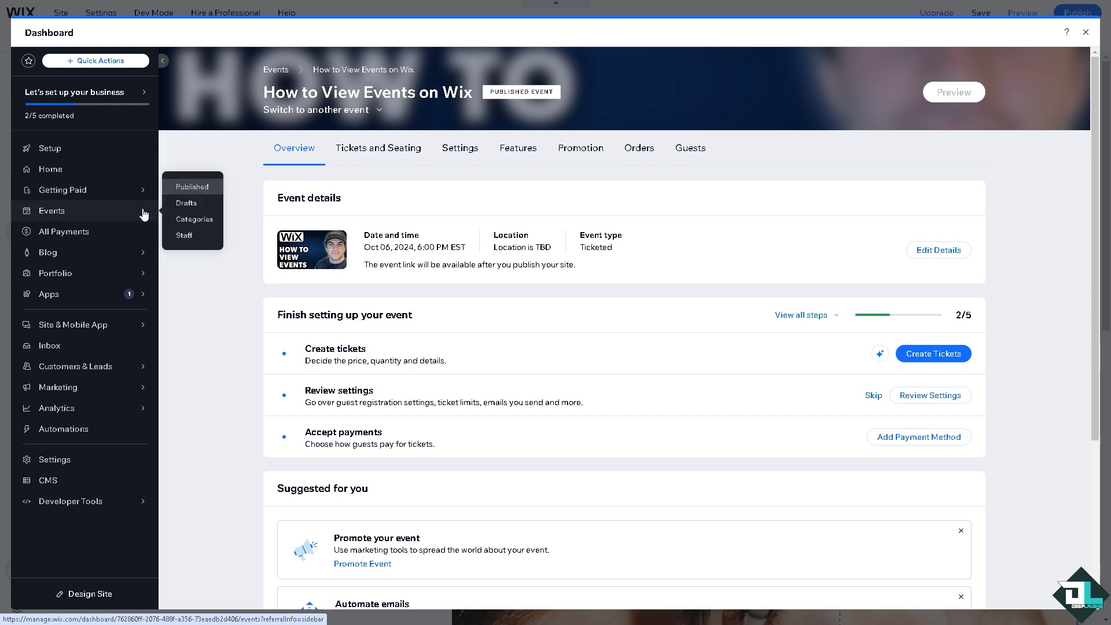
{"action": "left_click", "coordinate": [123, 216]}
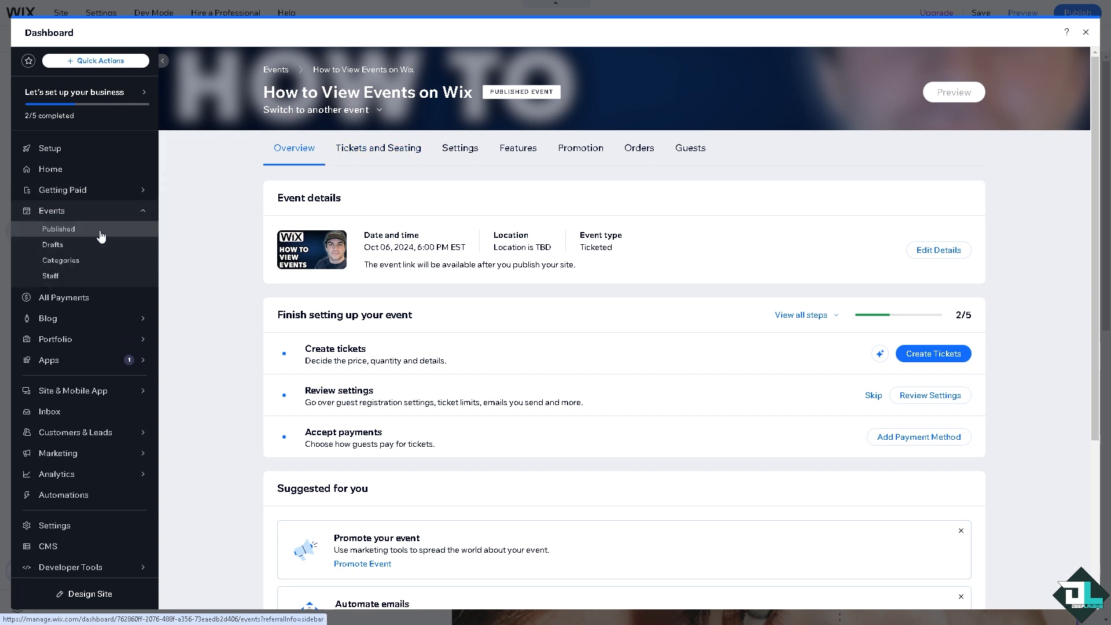
{"action": "left_click", "coordinate": [100, 234]}
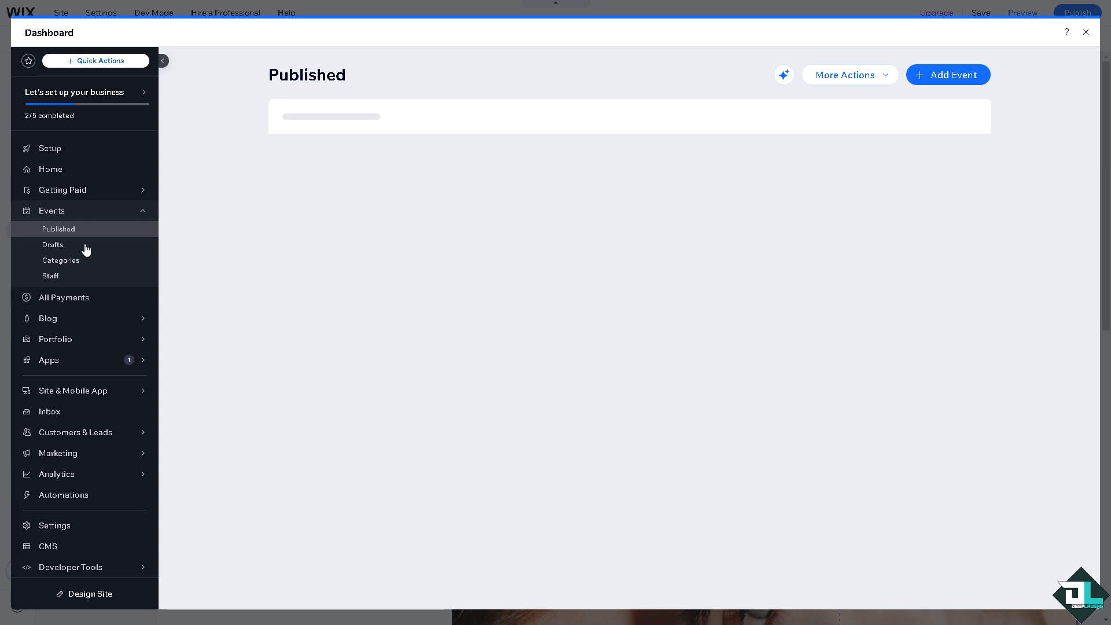
{"action": "left_click", "coordinate": [84, 246]}
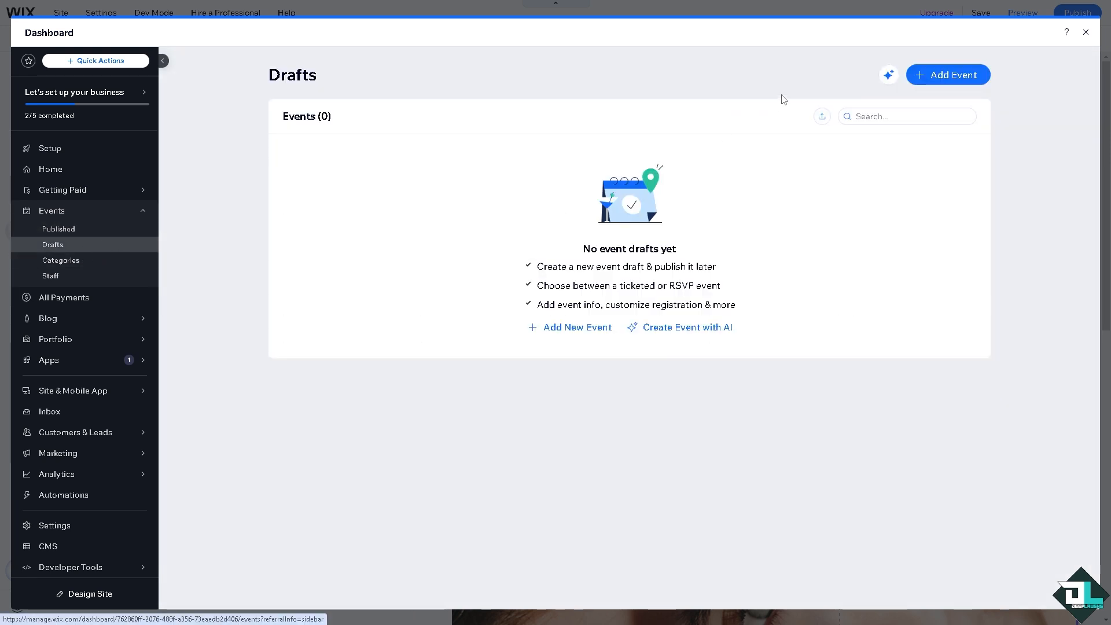
- Add a new RSVP event named "Deep Laughs" with the short teaser "How to View Events on Wix"
{"action": "left_click", "coordinate": [932, 79]}
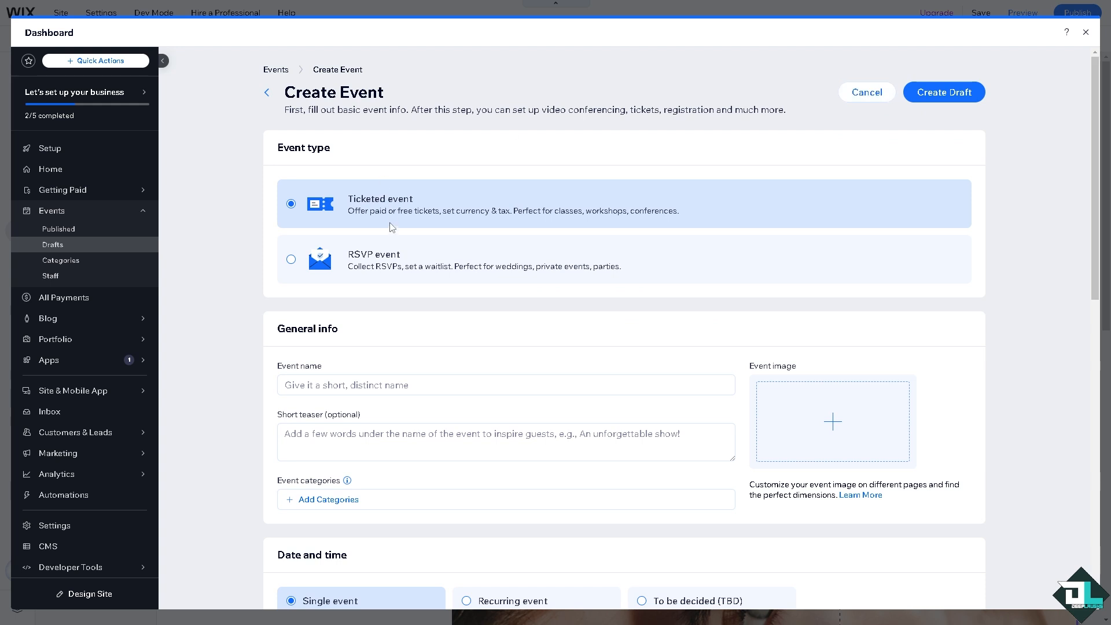
{"action": "left_click", "coordinate": [291, 260]}
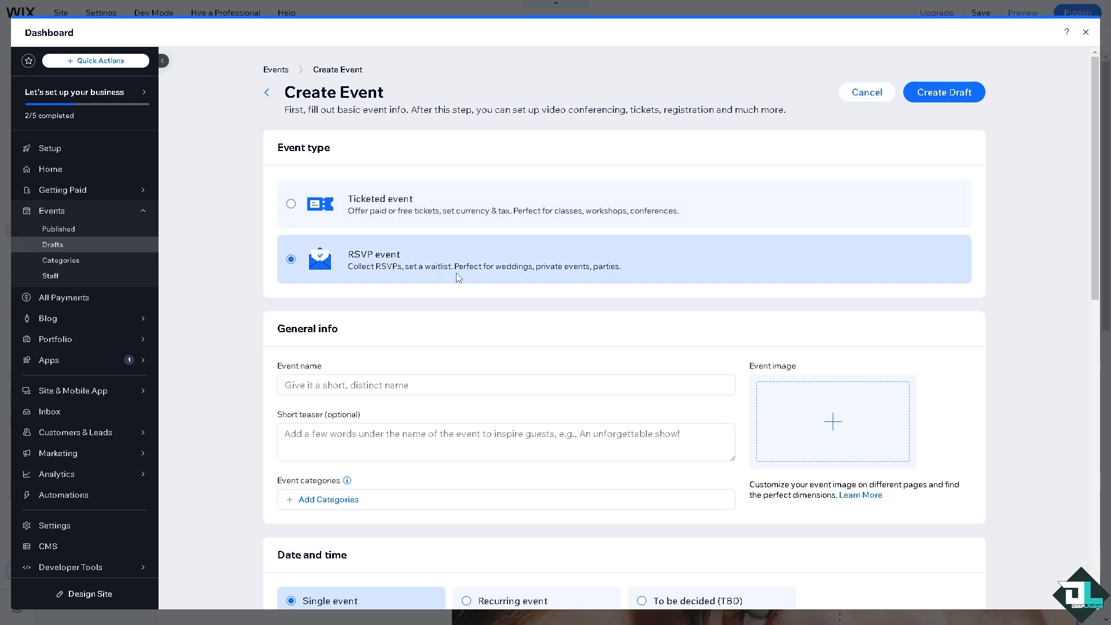
{"action": "left_click", "coordinate": [314, 385]}
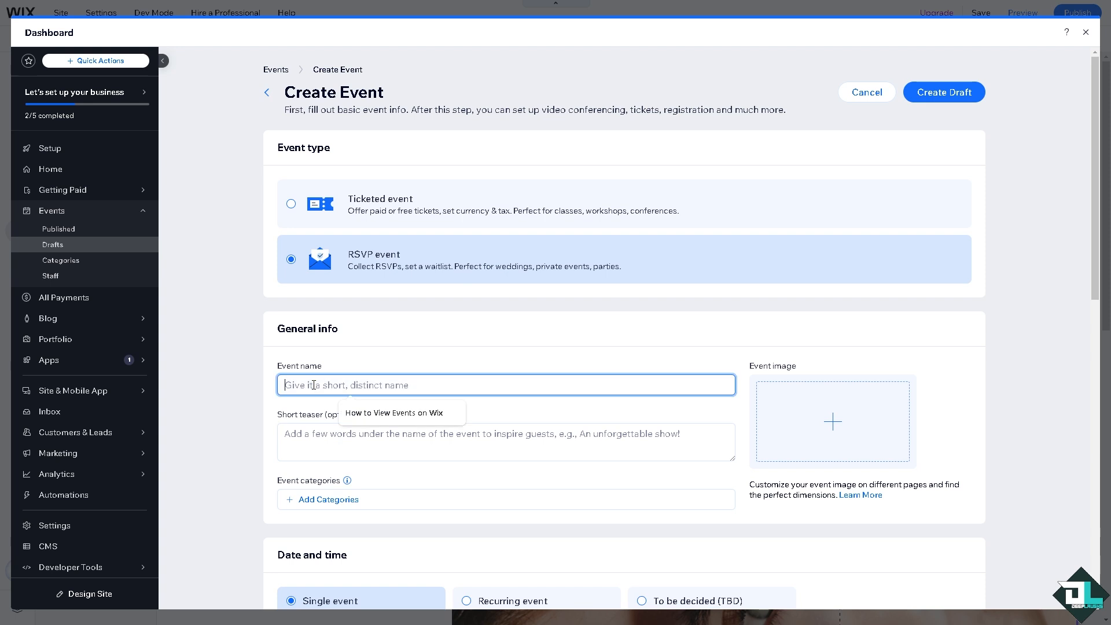
{"action": "type", "text": "Deep Laughs"}
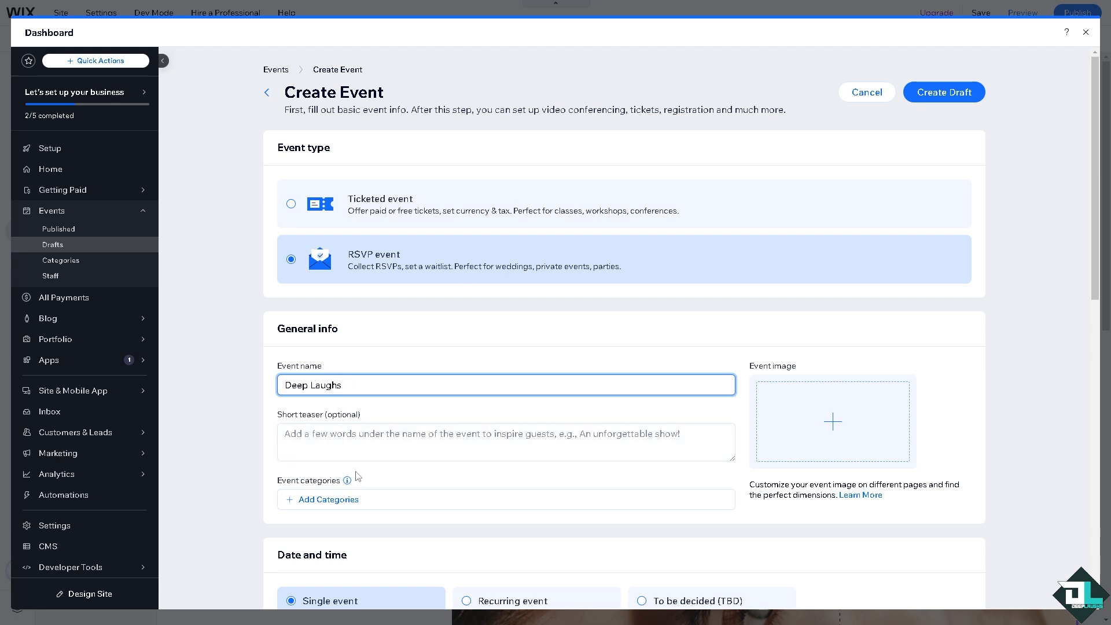
{"action": "left_click", "coordinate": [370, 442]}
{"action": "type", "text": "How to View Events on Wix"}
- Set DL thumbnail.png from the site files as the event image
{"action": "scroll", "coordinate": [764, 391], "scroll_direction": "down", "scroll_amount": 2}
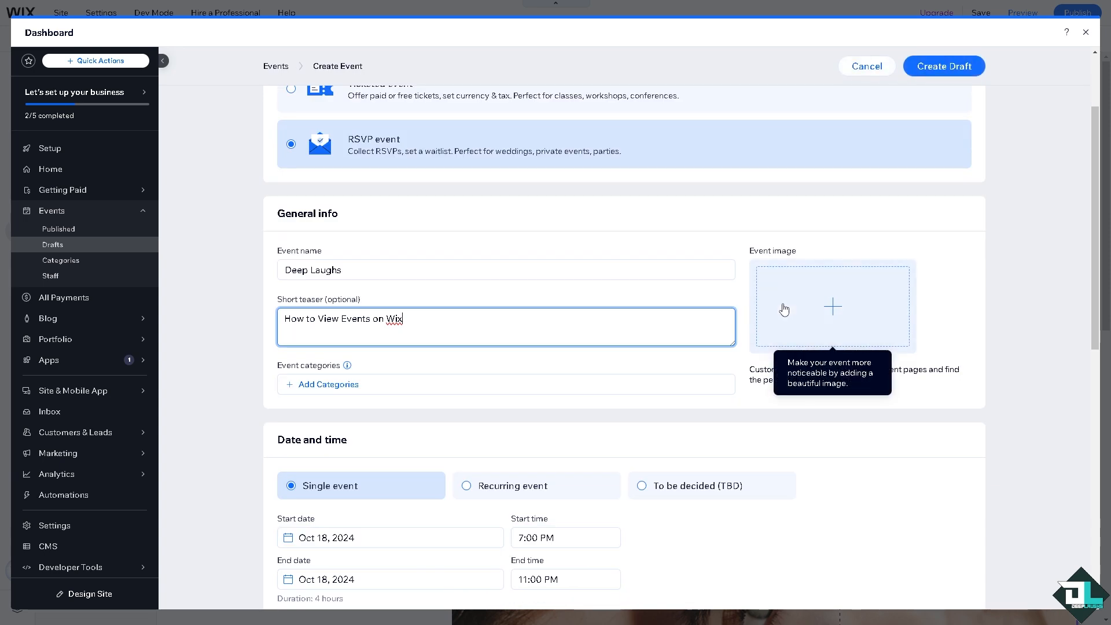
{"action": "left_click", "coordinate": [784, 309]}
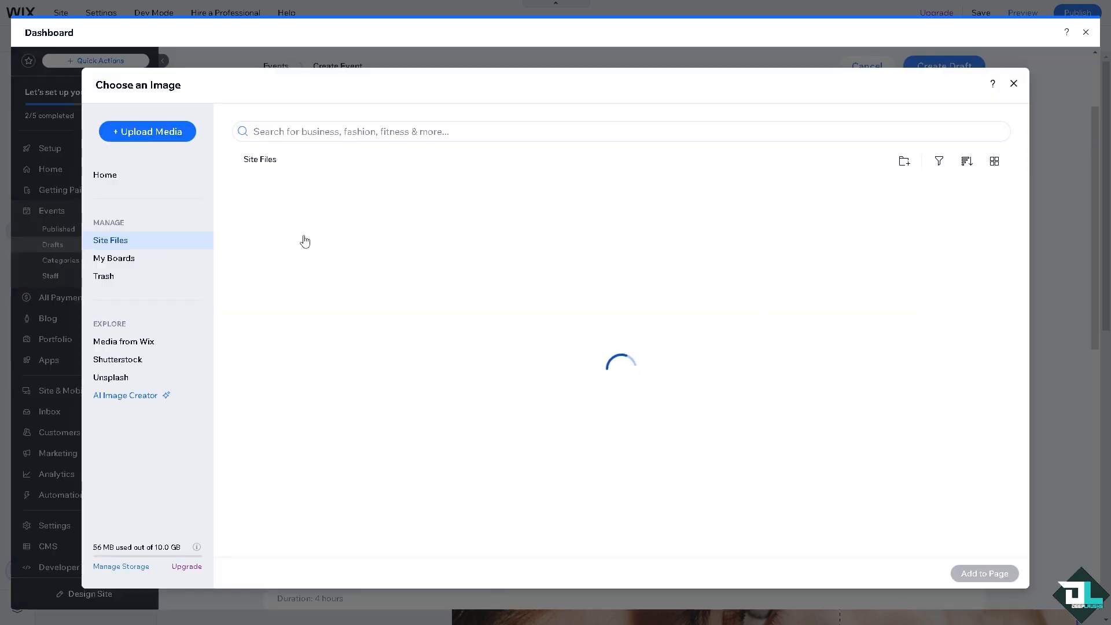
{"action": "scroll", "coordinate": [317, 293], "scroll_direction": "down", "scroll_amount": 10}
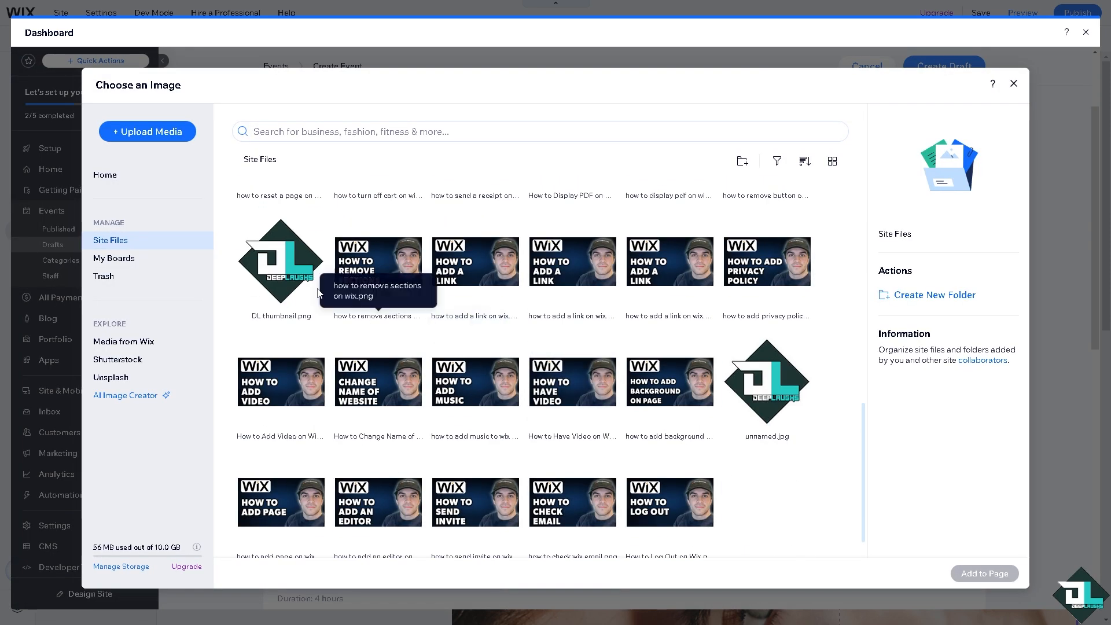
{"action": "left_click", "coordinate": [315, 289]}
{"action": "left_click", "coordinate": [984, 574]}
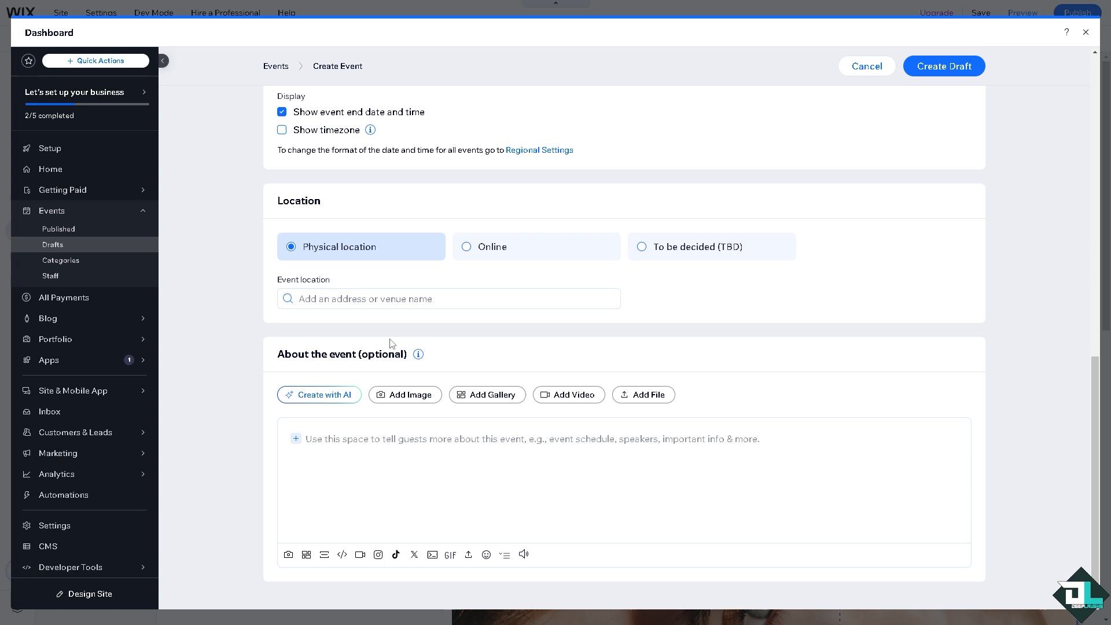
- Set the event's location type to Online and enter "How to View Events on Wix" as its description
{"action": "left_click", "coordinate": [467, 252]}
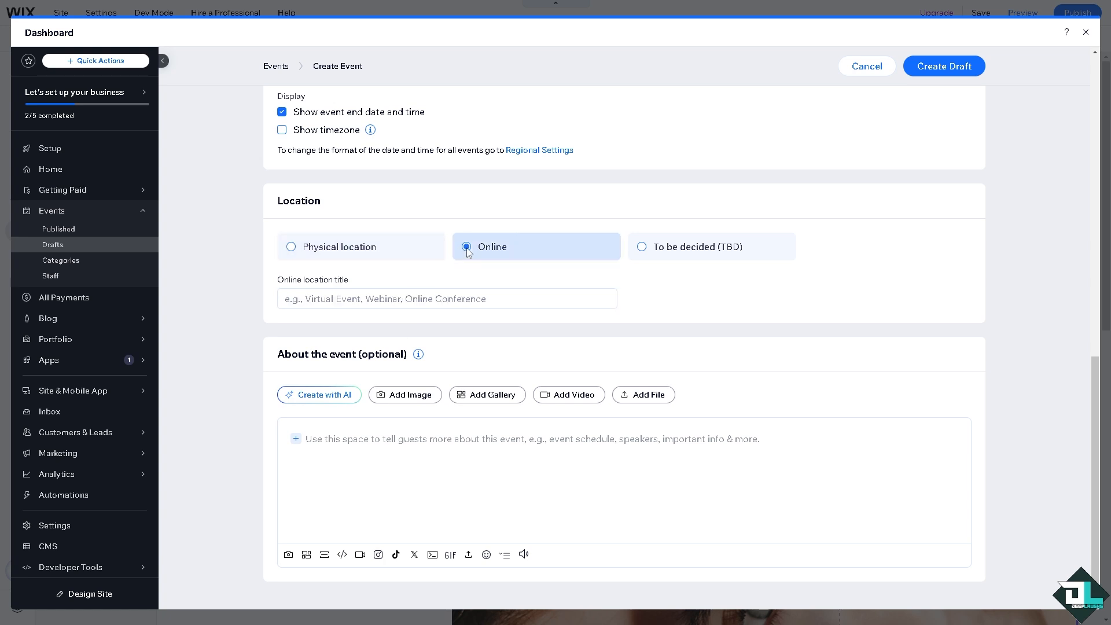
{"action": "left_click", "coordinate": [344, 445]}
{"action": "type", "text": "How to View Events on Wix"}
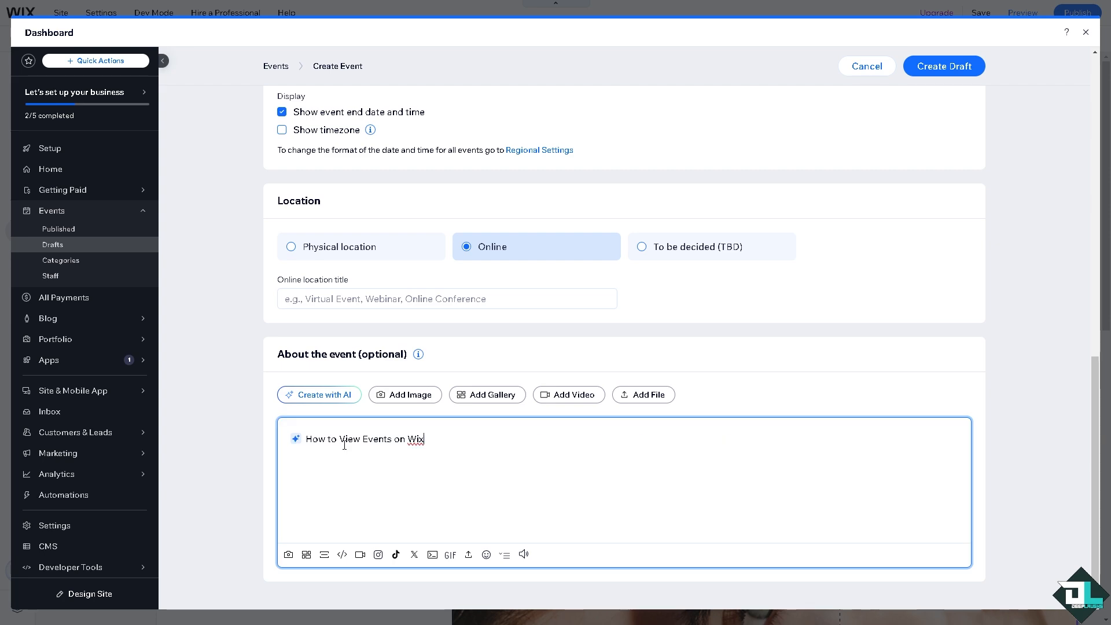
- Insert DL thumbnail.png from the site files into the event description
{"action": "left_click", "coordinate": [411, 396]}
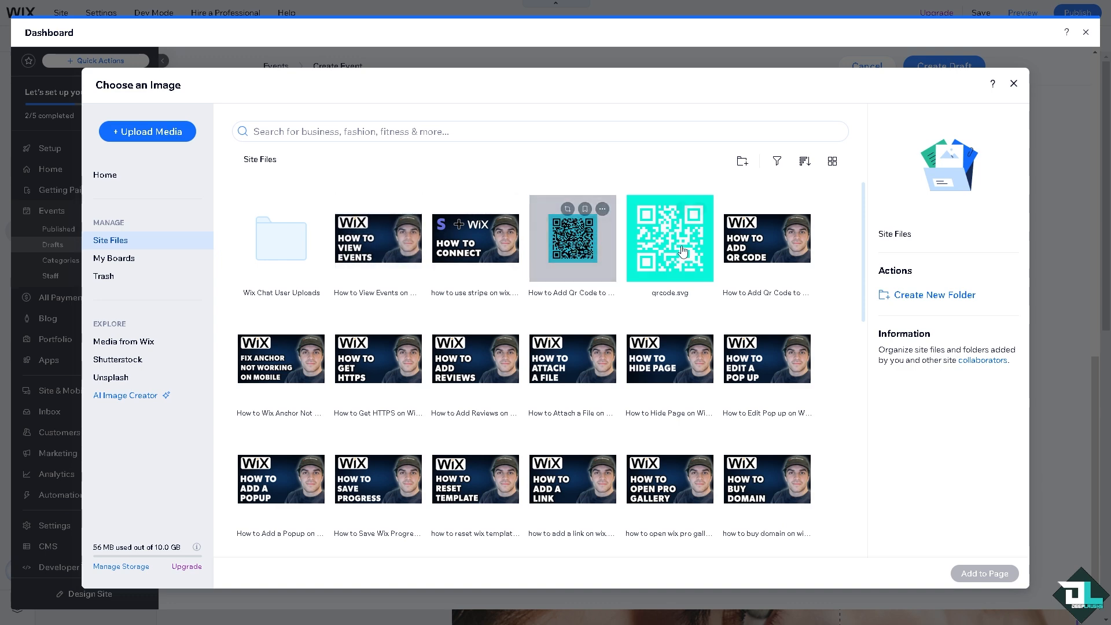
{"action": "scroll", "coordinate": [687, 346], "scroll_direction": "down", "scroll_amount": 5}
{"action": "scroll", "coordinate": [687, 346], "scroll_direction": "down", "scroll_amount": 4}
{"action": "left_click", "coordinate": [282, 228]}
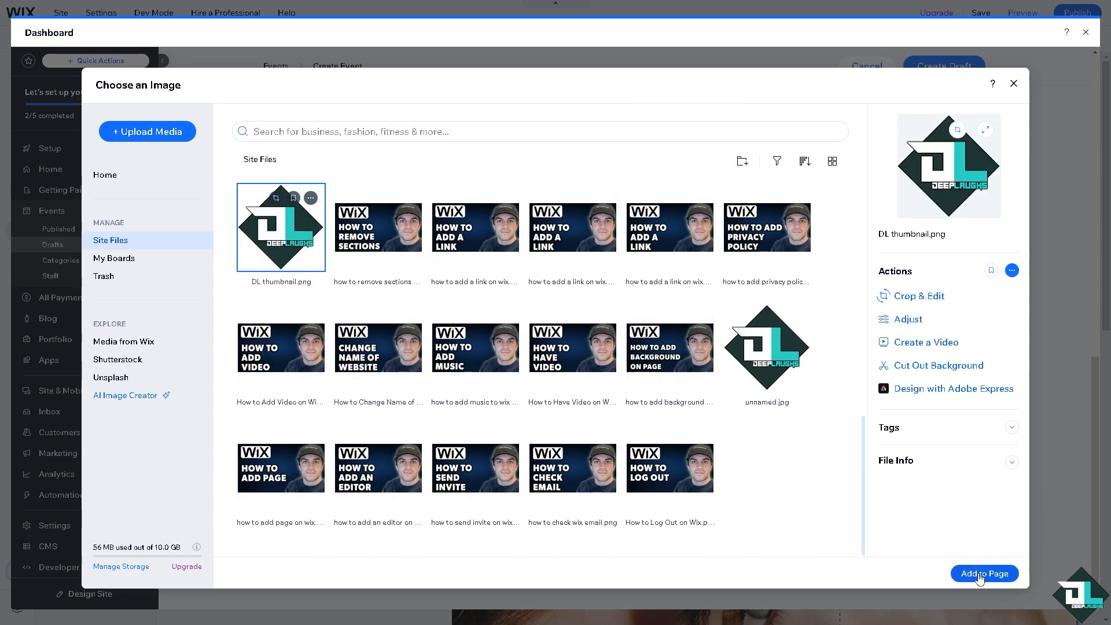
{"action": "left_click", "coordinate": [983, 573]}
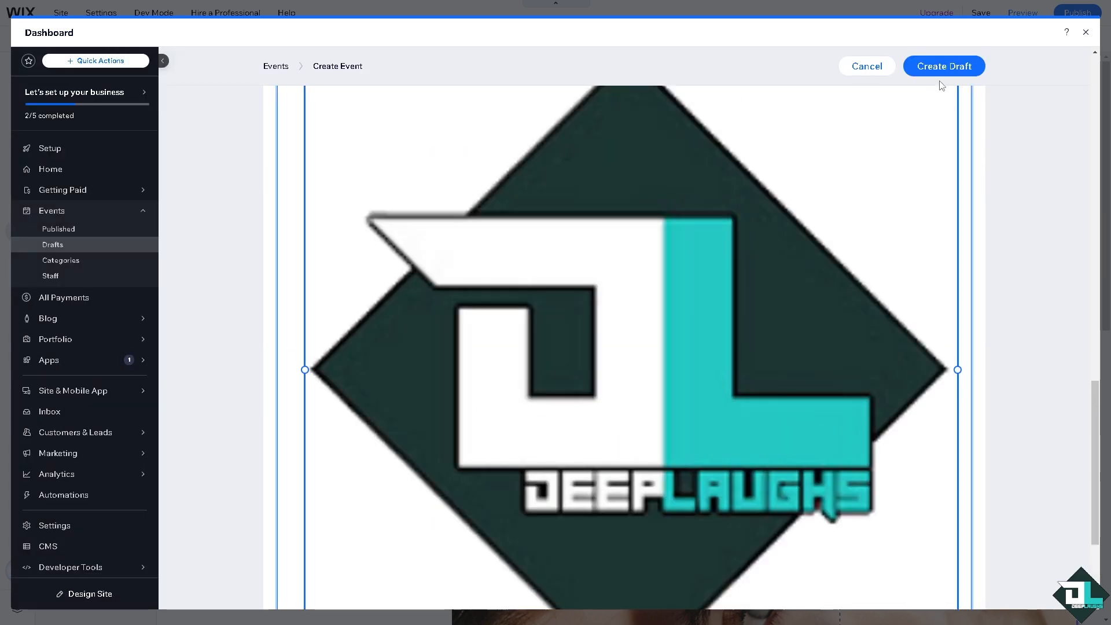
- Try to create the draft, and enter "Zoom Meeting" as the online location title
{"action": "left_click", "coordinate": [940, 67]}
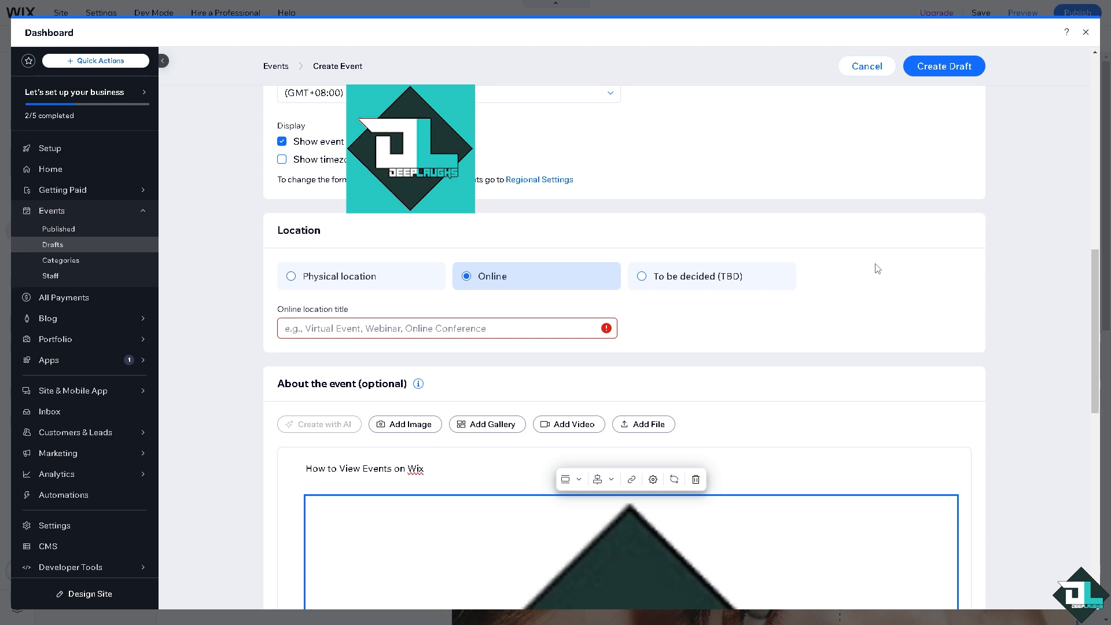
{"action": "scroll", "coordinate": [877, 268], "scroll_direction": "down", "scroll_amount": 2}
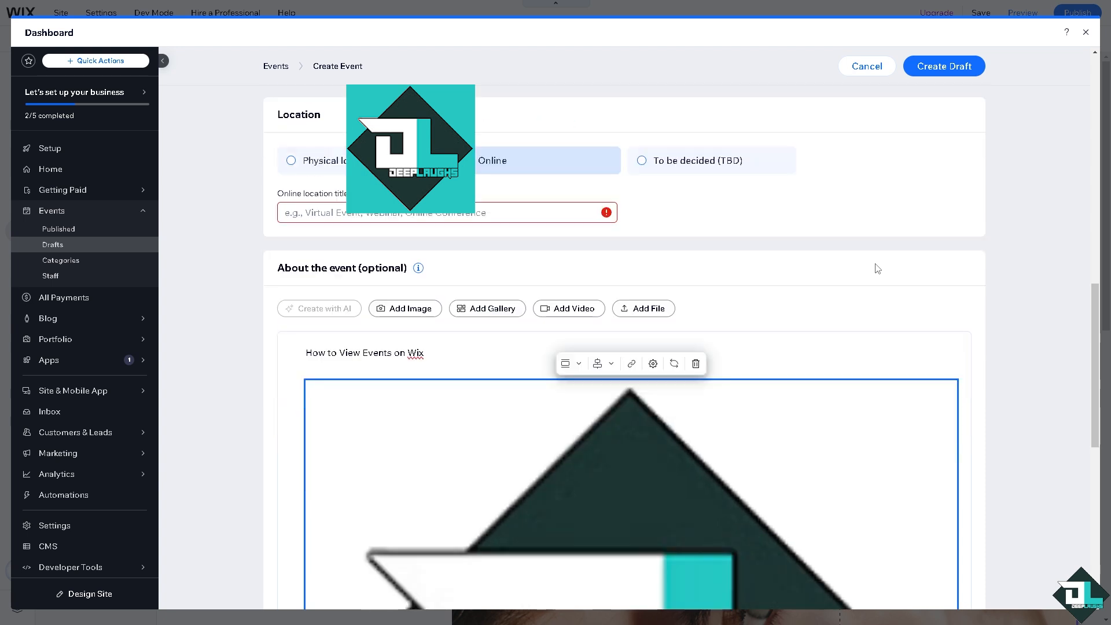
{"action": "left_click", "coordinate": [445, 213]}
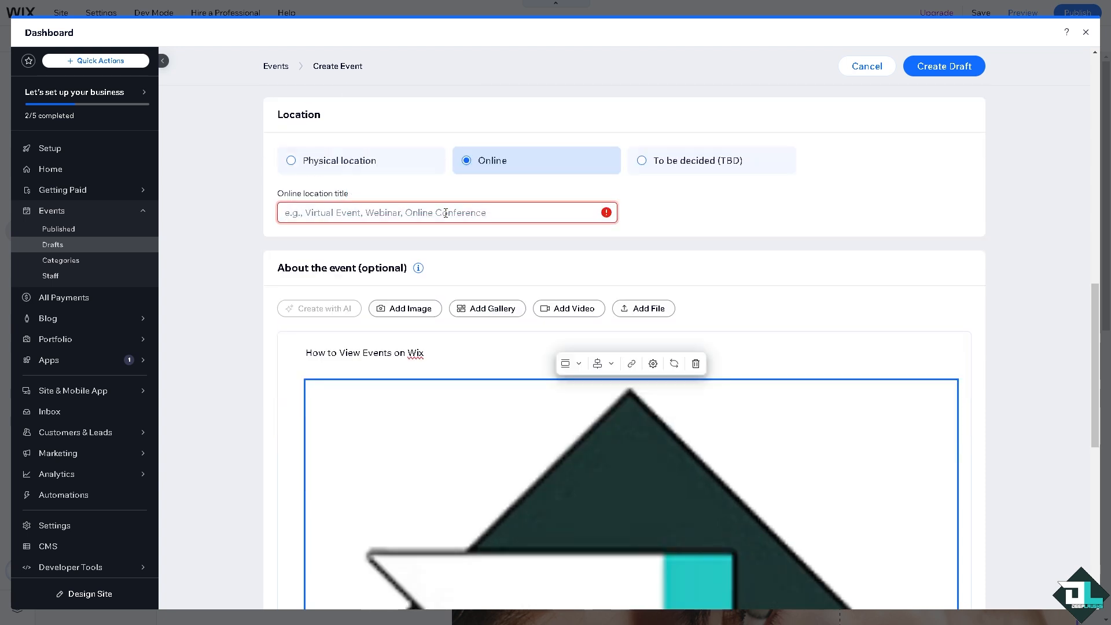
{"action": "type", "text": "Zoom Meeting"}
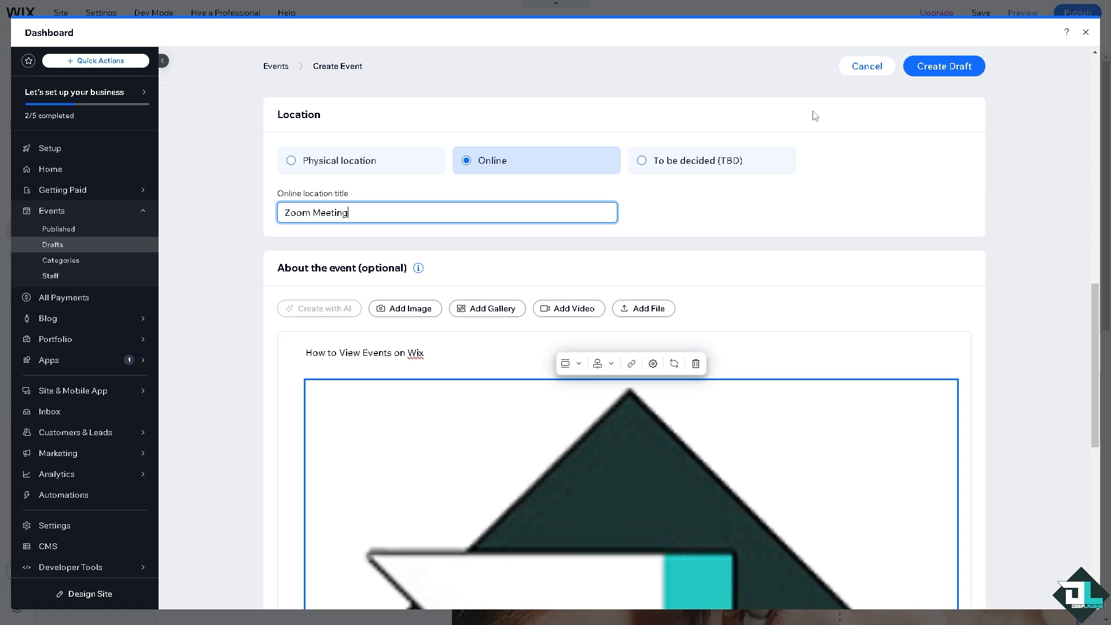
- Create the draft of the "Deep Laughs" event and publish it
{"action": "scroll", "coordinate": [822, 140], "scroll_direction": "down", "scroll_amount": 9}
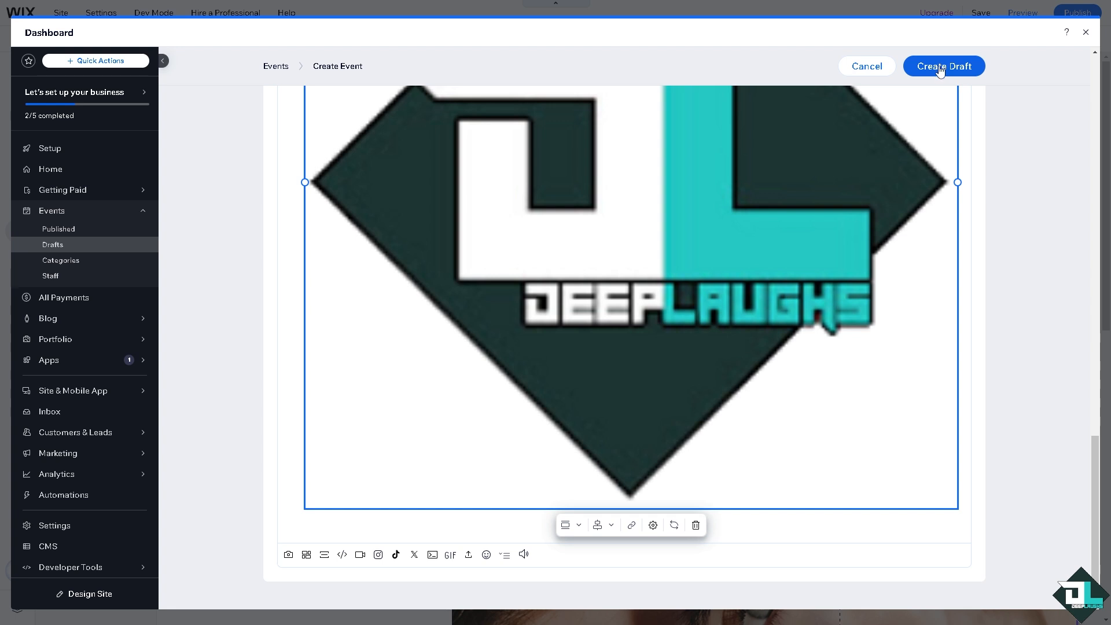
{"action": "left_click", "coordinate": [940, 67]}
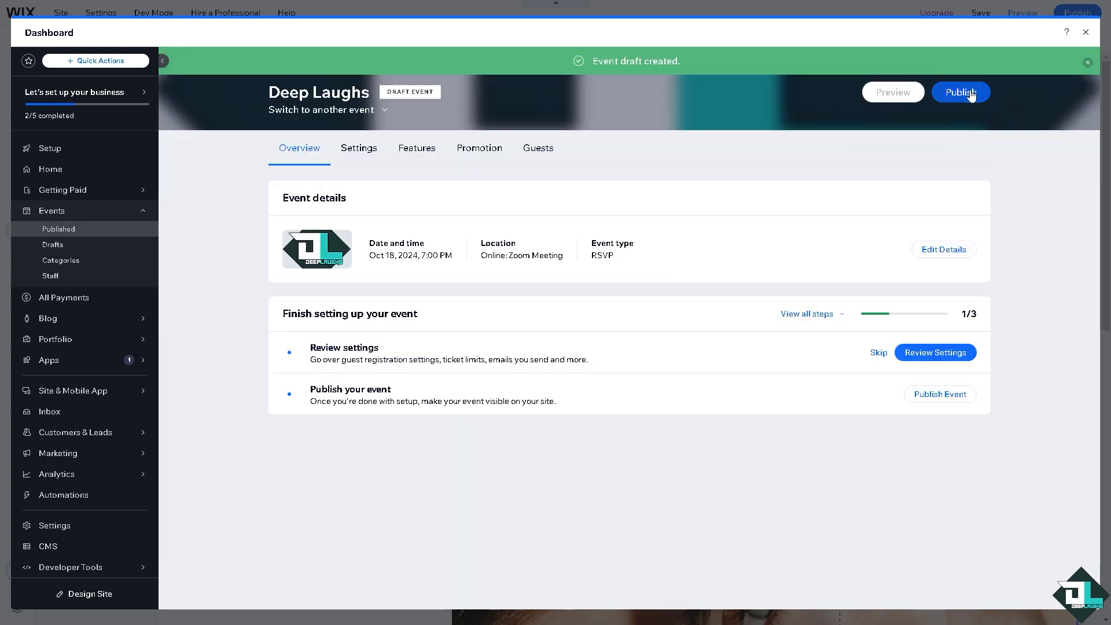
{"action": "left_click", "coordinate": [971, 93]}
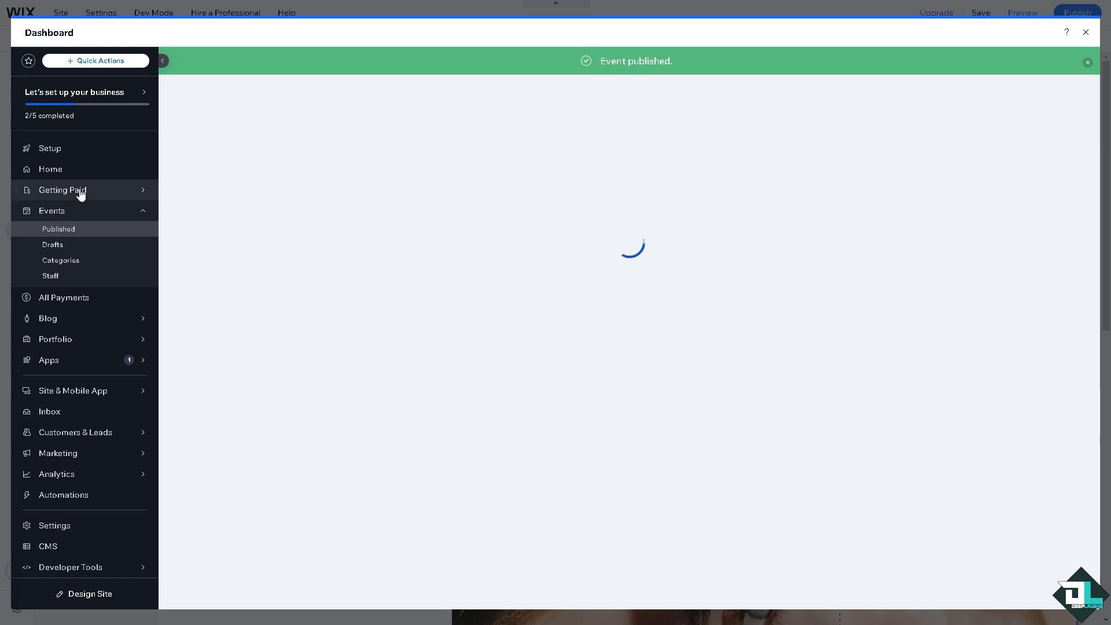
{"action": "mouse_move", "coordinate": [83, 193]}
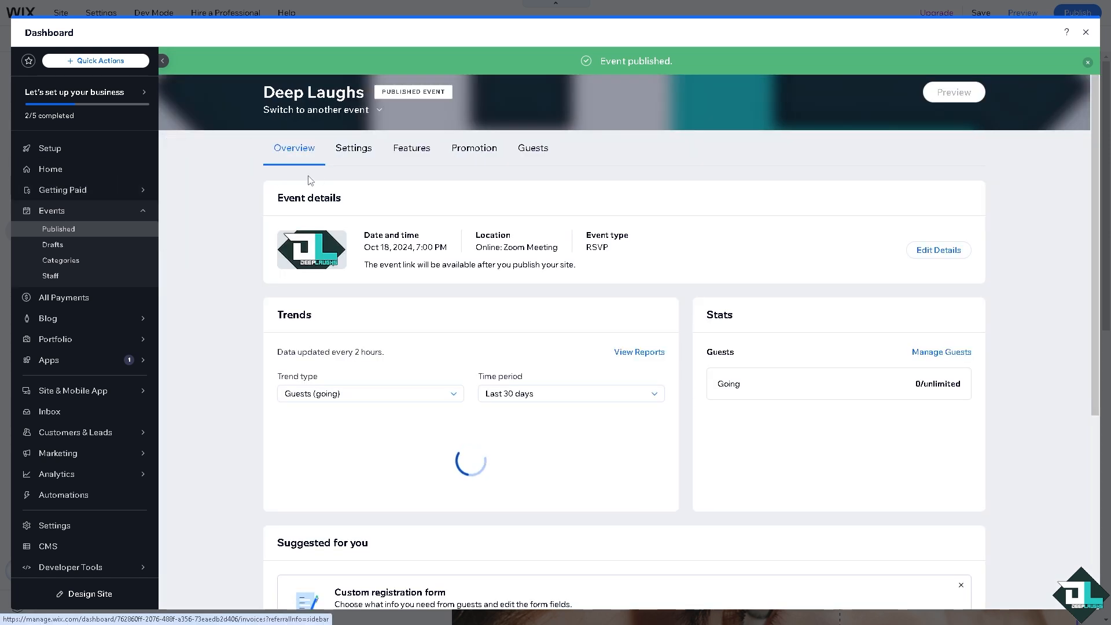
{"action": "left_click", "coordinate": [59, 212]}
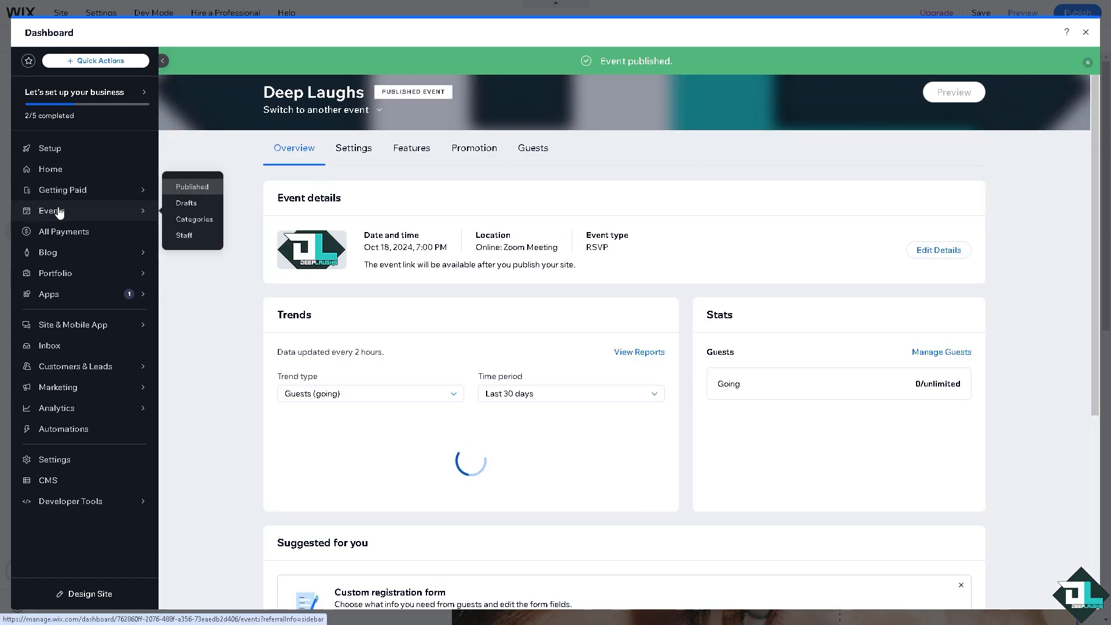
{"action": "left_click", "coordinate": [56, 197]}
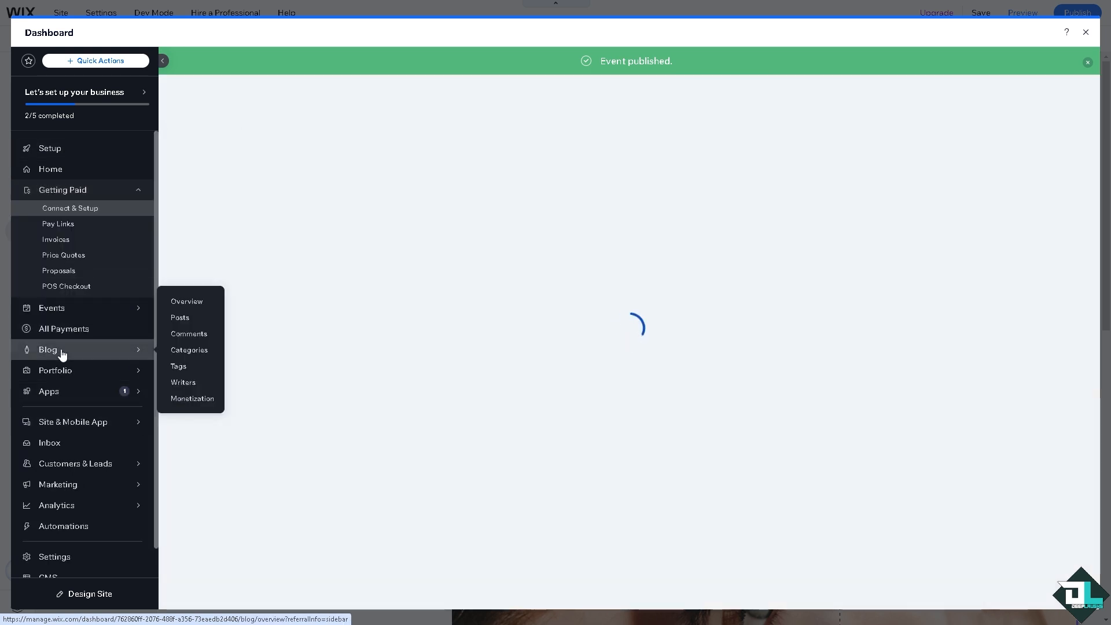
{"action": "left_click", "coordinate": [62, 351]}
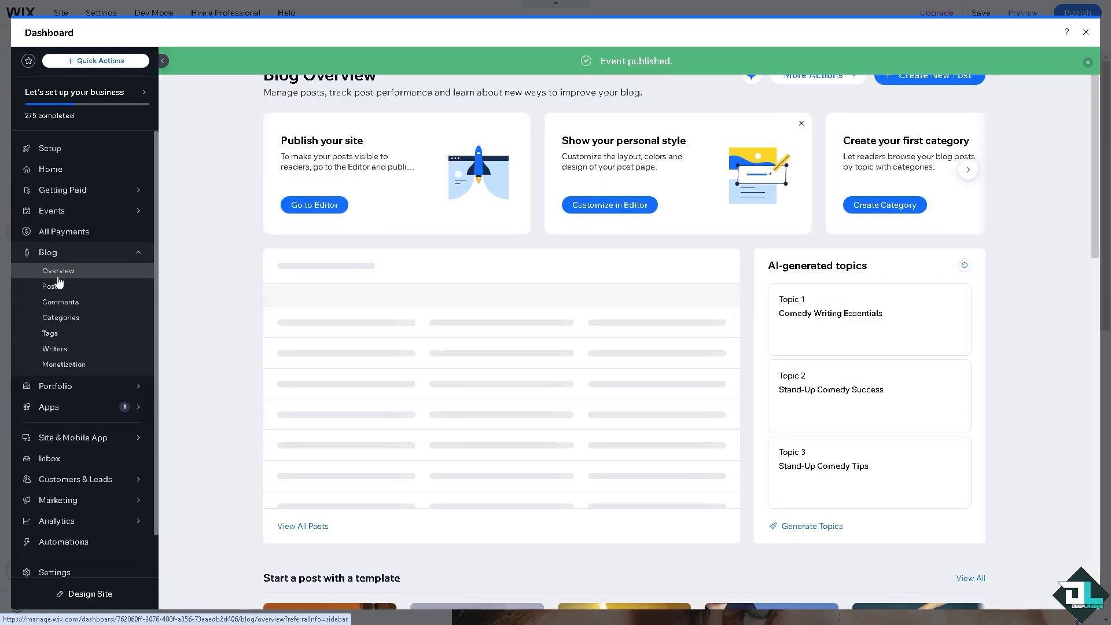
- Open the list of published events to view both the ticketed and the RSVP event
{"action": "mouse_move", "coordinate": [58, 217]}
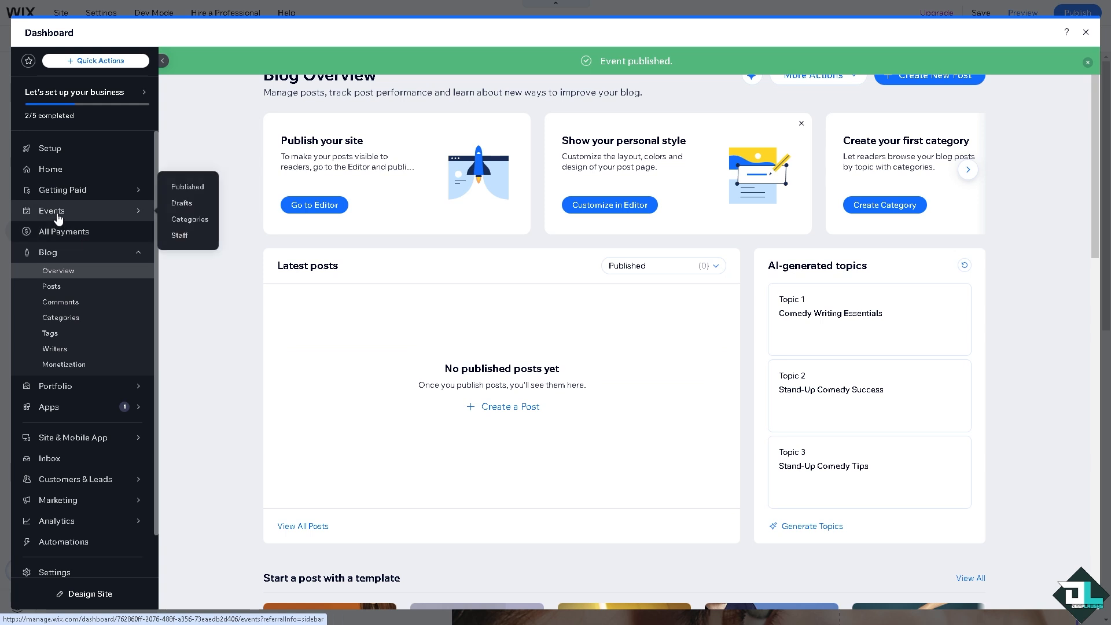
{"action": "left_click", "coordinate": [58, 217]}
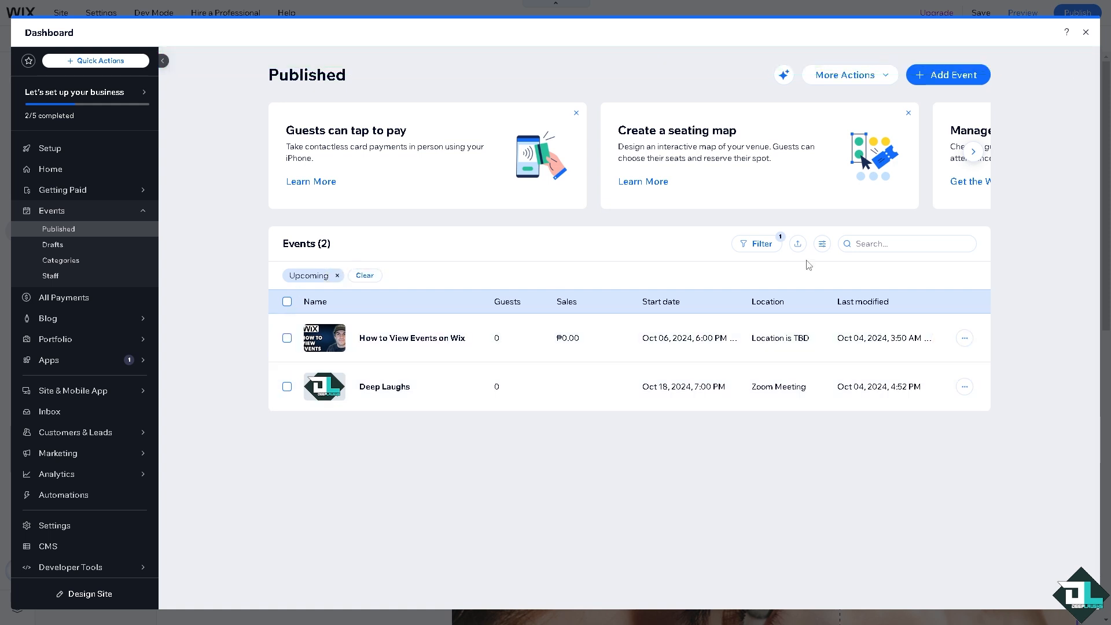
- Filter the published events by Recurring and Single type, check the Past and Canceled statuses, and finish on Single events with status All
{"action": "left_click", "coordinate": [762, 244]}
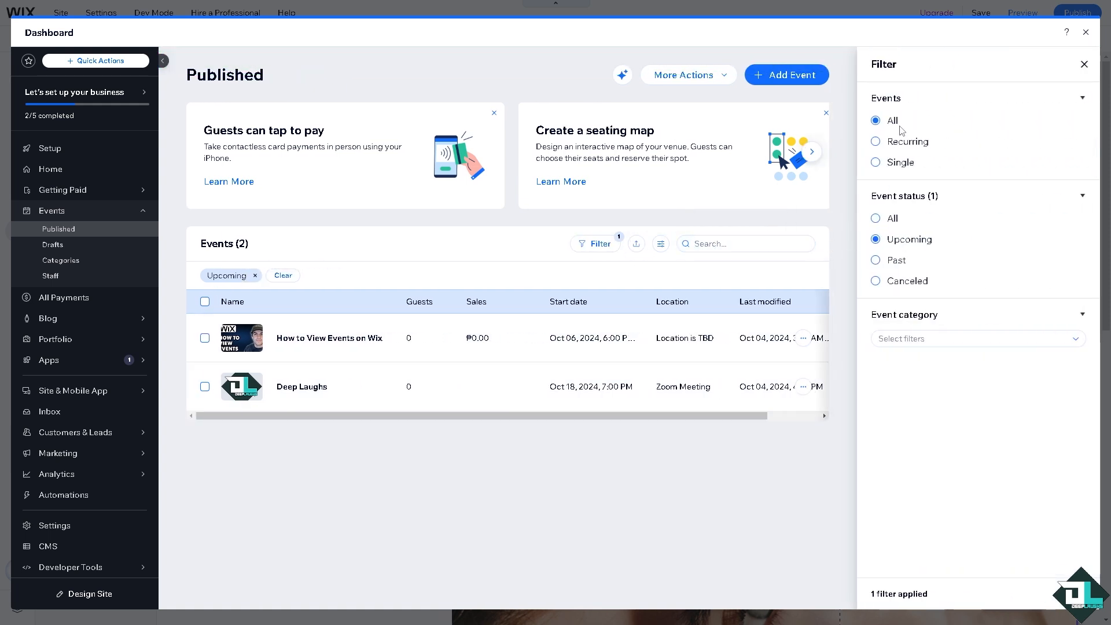
{"action": "left_click", "coordinate": [876, 142]}
{"action": "left_click", "coordinate": [876, 163]}
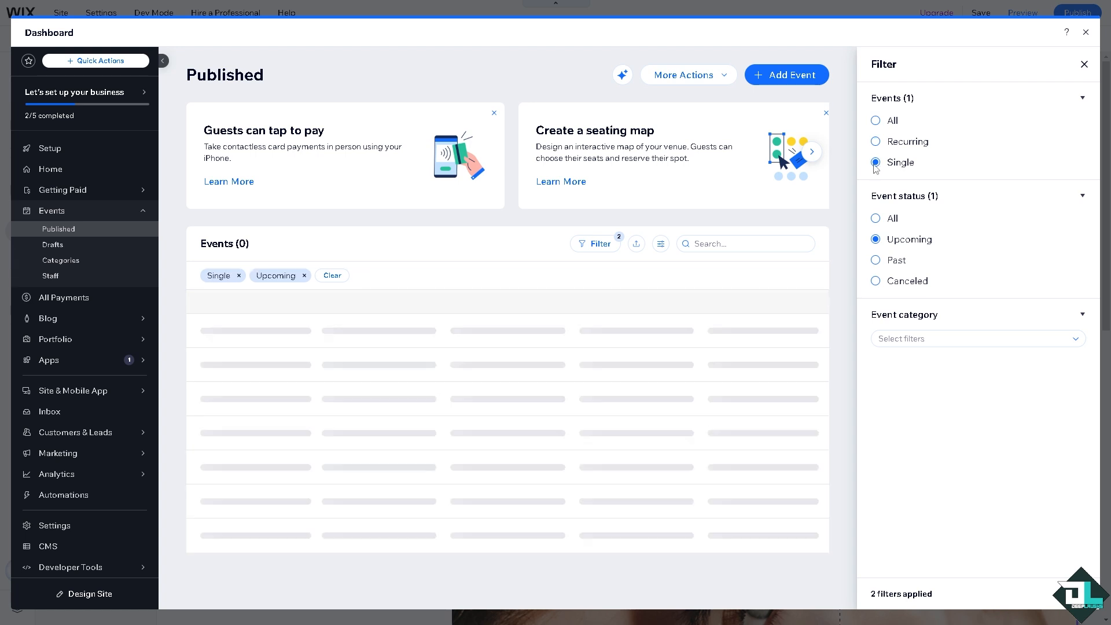
{"action": "left_click", "coordinate": [875, 218]}
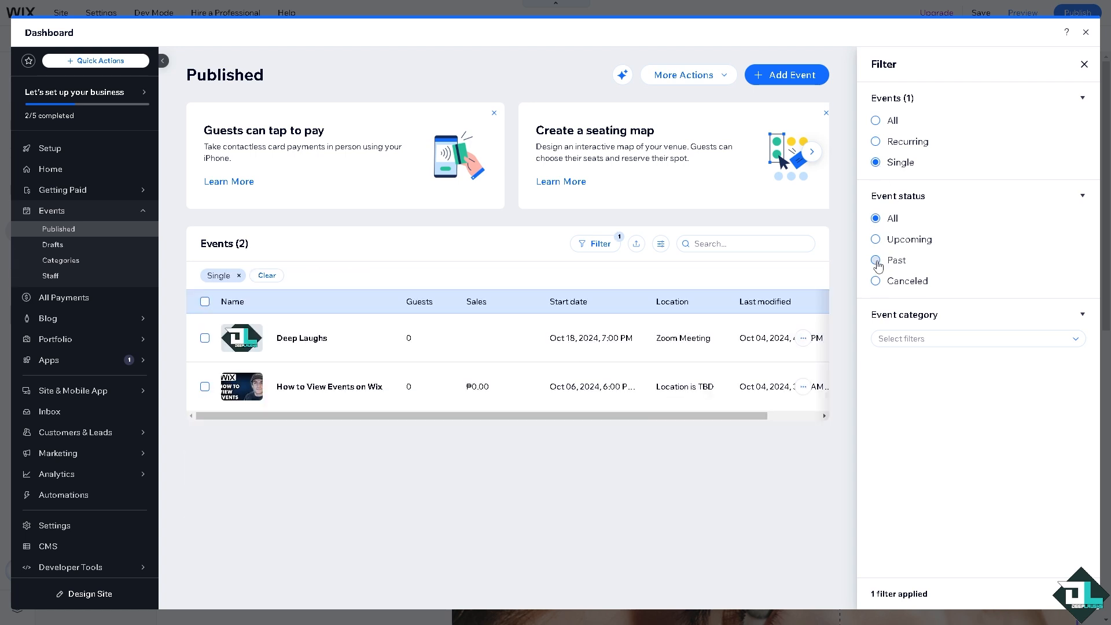
{"action": "left_click", "coordinate": [876, 260]}
{"action": "left_click", "coordinate": [877, 282]}
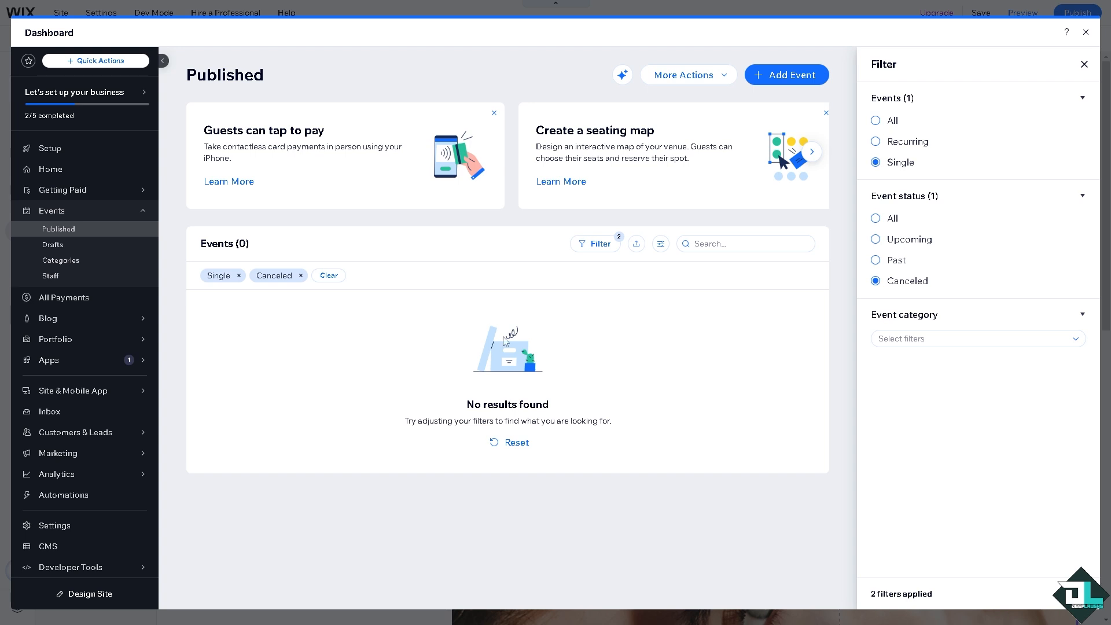
{"action": "left_click", "coordinate": [876, 221]}
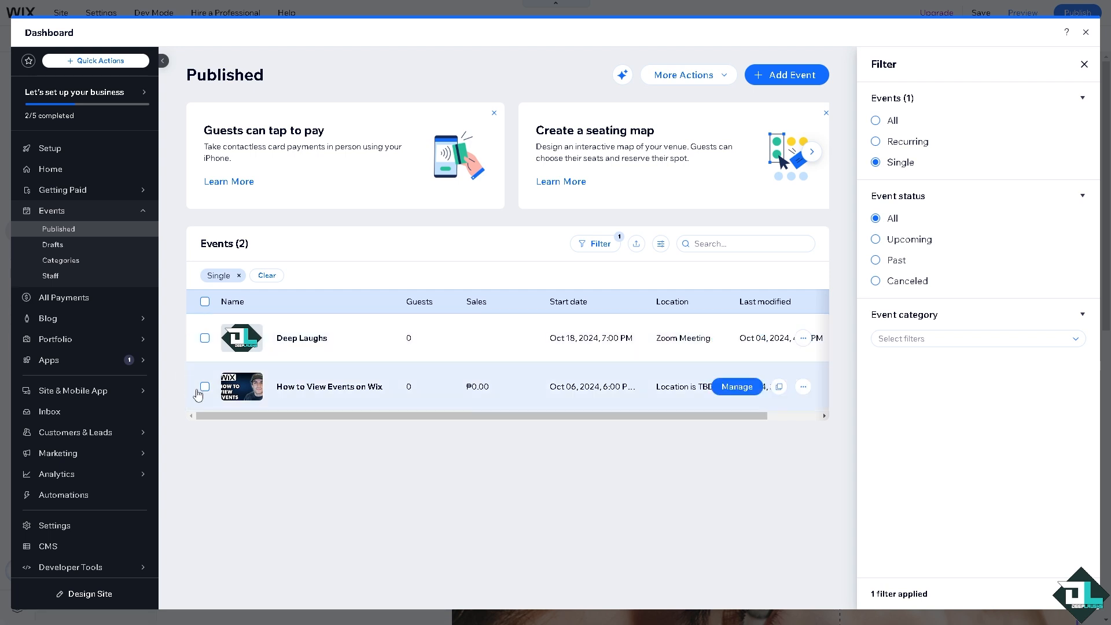
- Start a new ticket for the "How to View Events on Wix" event, entering "How to View Events on Wix" as its name and description
{"action": "left_click", "coordinate": [307, 390]}
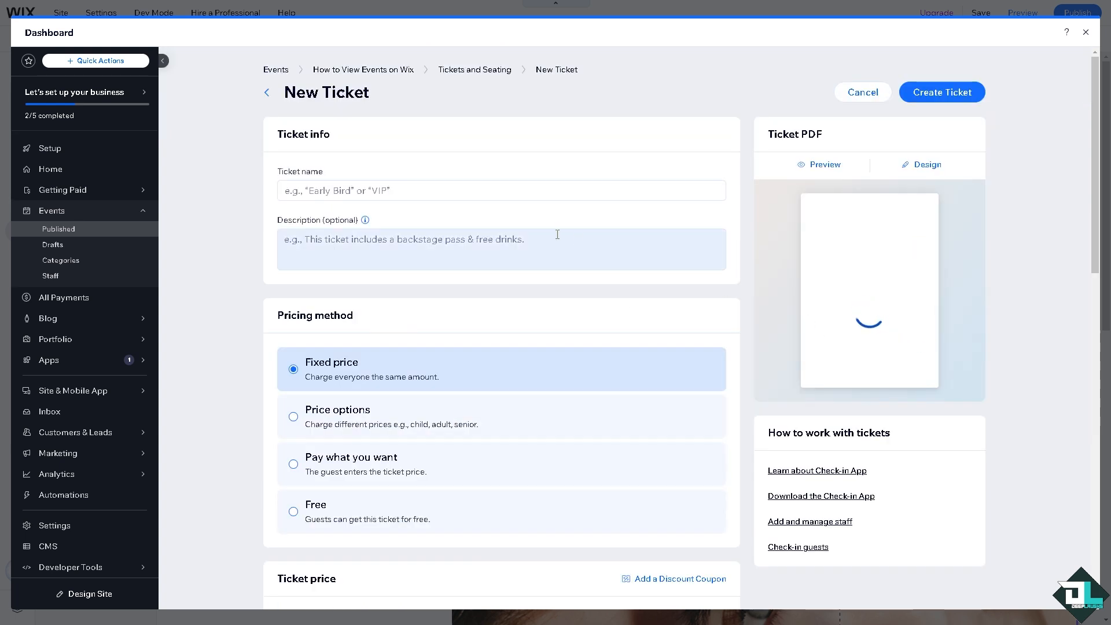
{"action": "left_click", "coordinate": [321, 191]}
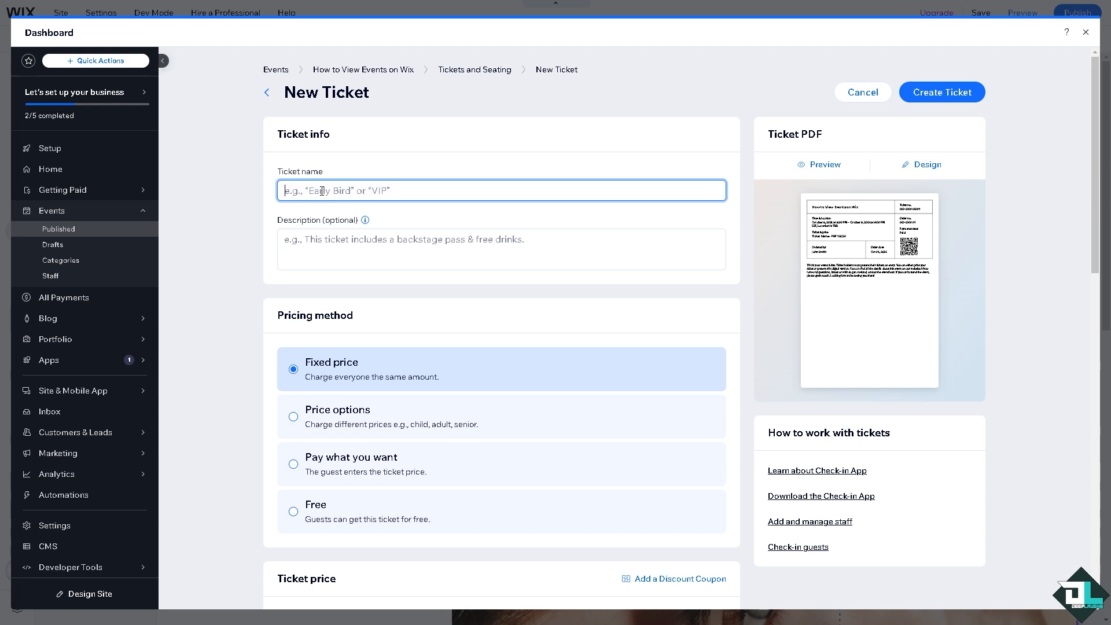
{"action": "type", "text": "How to View Events on Wix"}
{"action": "left_click", "coordinate": [375, 250]}
{"action": "type", "text": "How to View Events on Wix"}
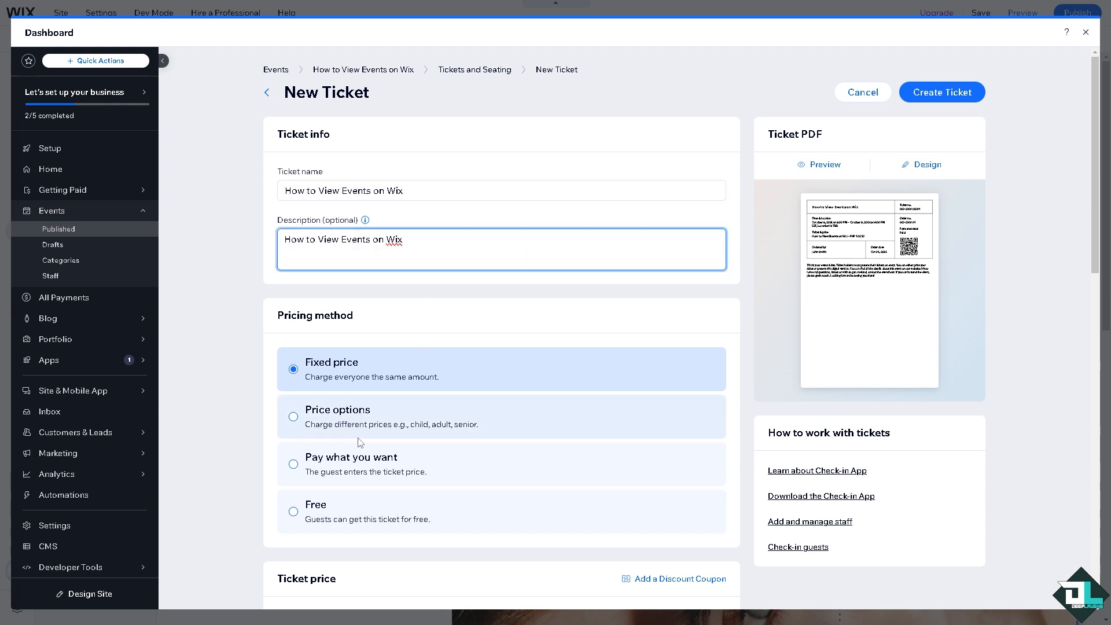
- Set the ticket's pricing method to Free, review the quantity, policy and sale period settings, and create the ticket
{"action": "left_click", "coordinate": [296, 512]}
{"action": "scroll", "coordinate": [301, 510], "scroll_direction": "down", "scroll_amount": 4}
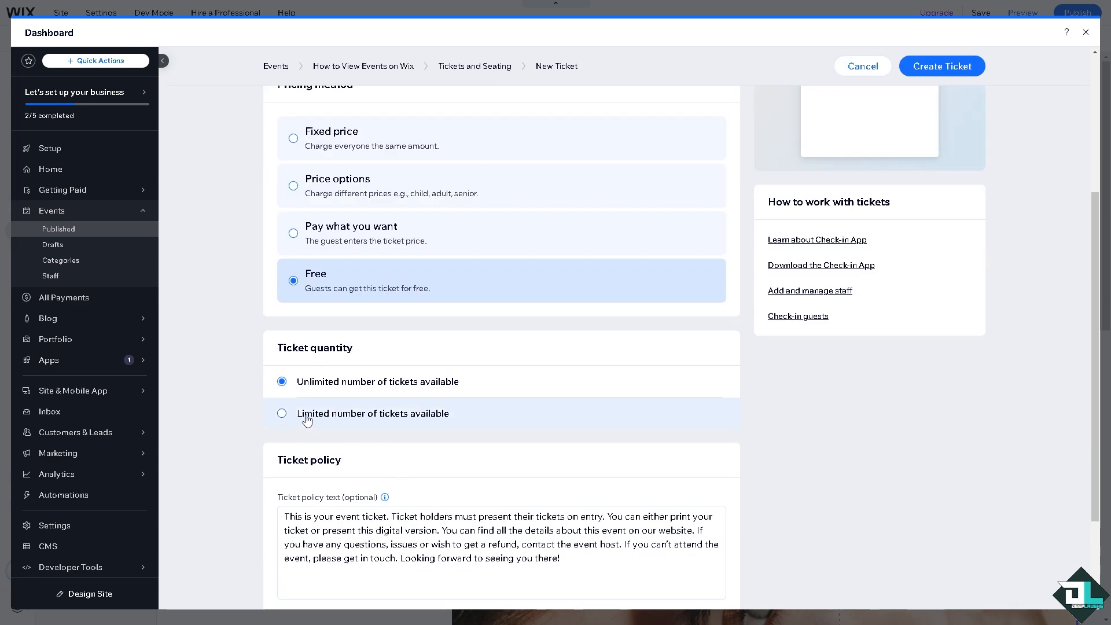
{"action": "scroll", "coordinate": [310, 416], "scroll_direction": "down", "scroll_amount": 1}
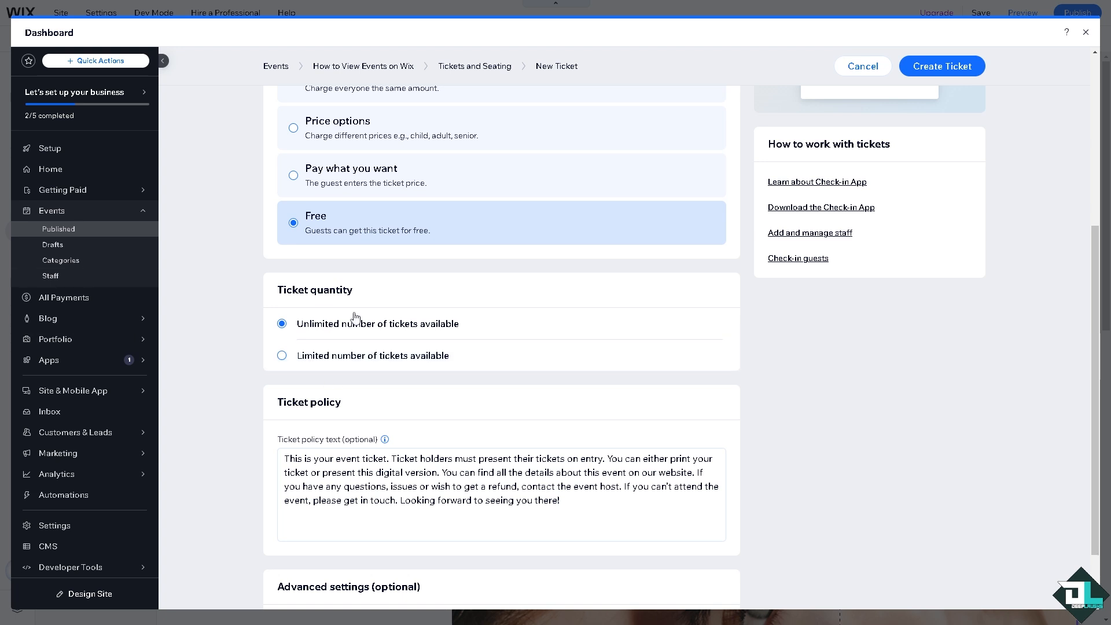
{"action": "scroll", "coordinate": [334, 398], "scroll_direction": "down", "scroll_amount": 1}
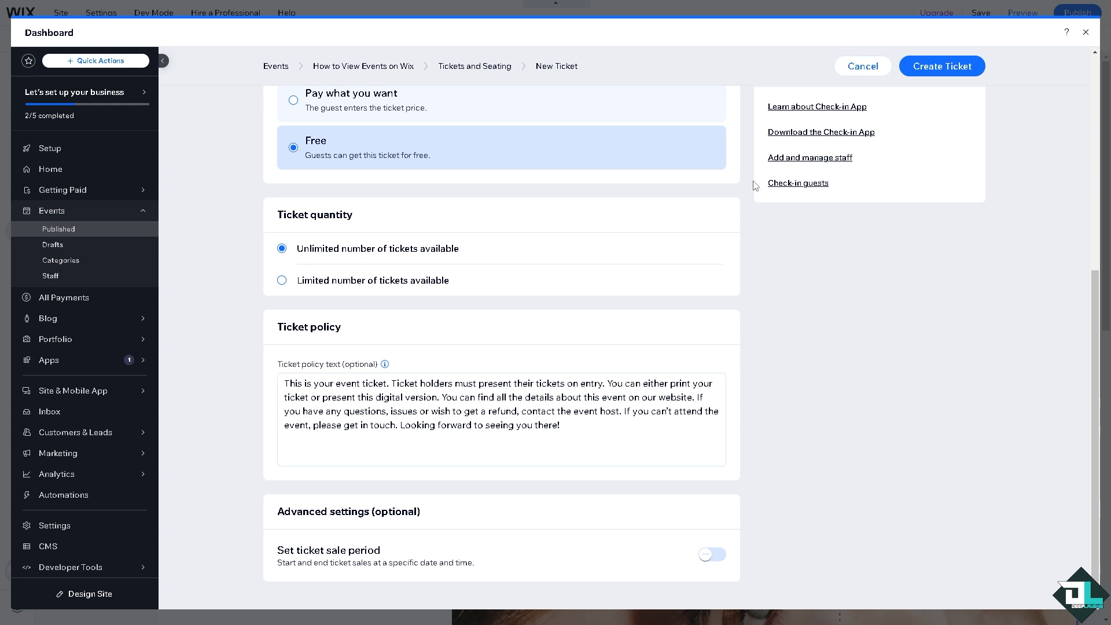
{"action": "left_click", "coordinate": [976, 68]}
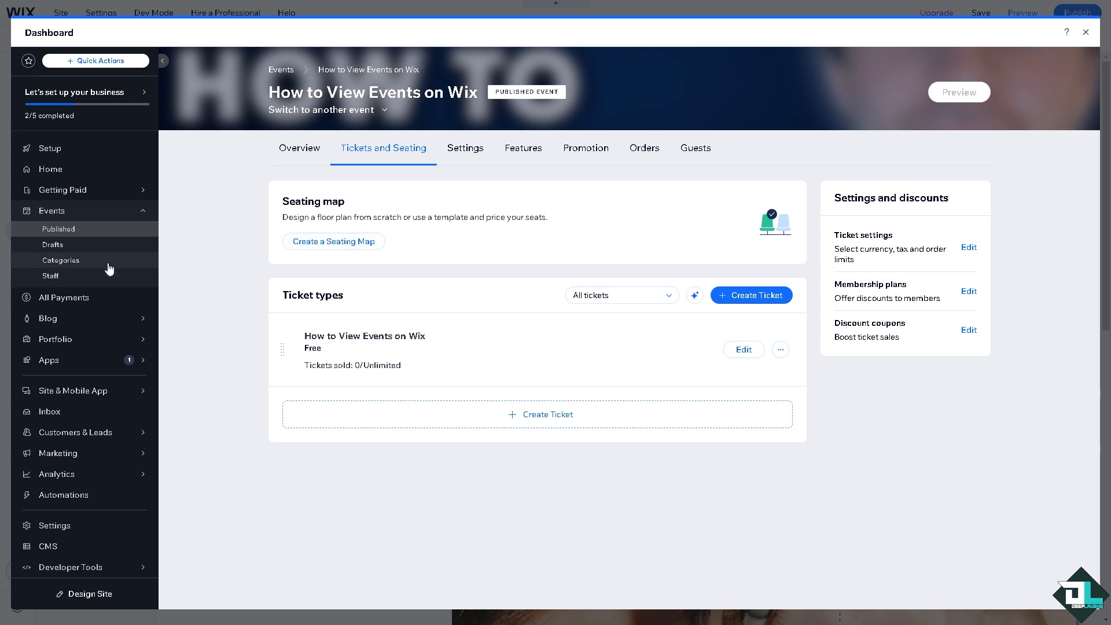
- Open the Events section of the dashboard
{"action": "left_click", "coordinate": [84, 212]}
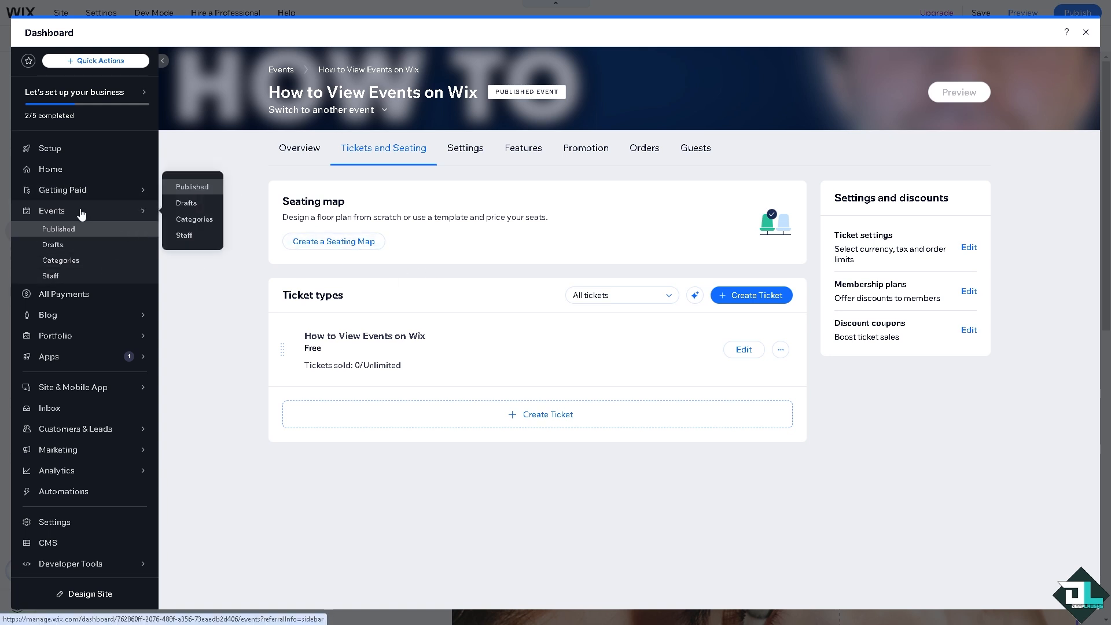